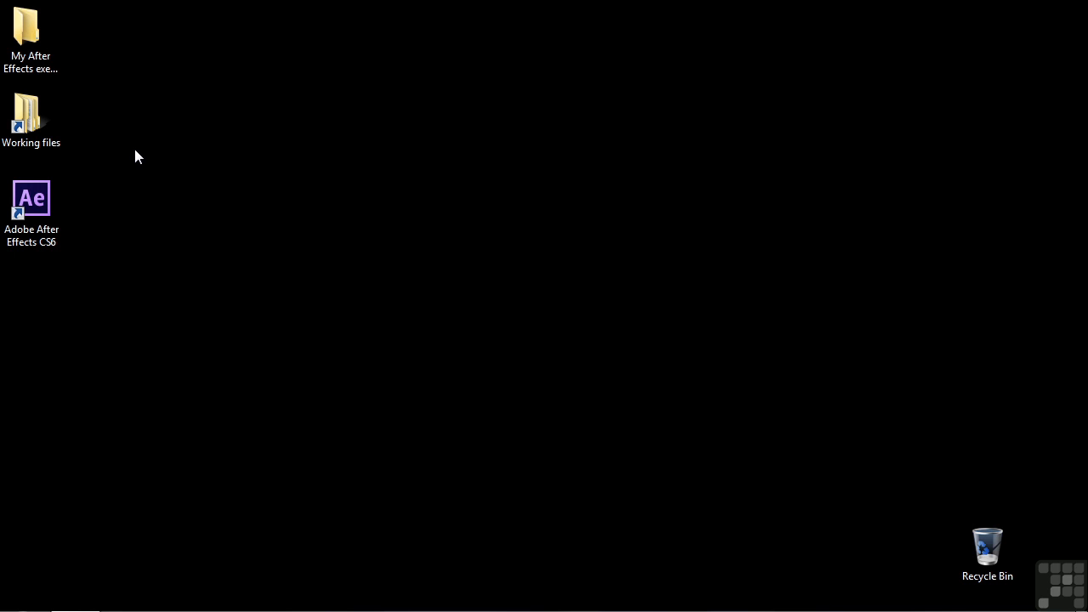
Step: Open 1701-3D.aep from the After Effects projects folder in Working files, look at the Text composition and return to Boys
{"action": "double_click", "coordinate": [33, 128]}
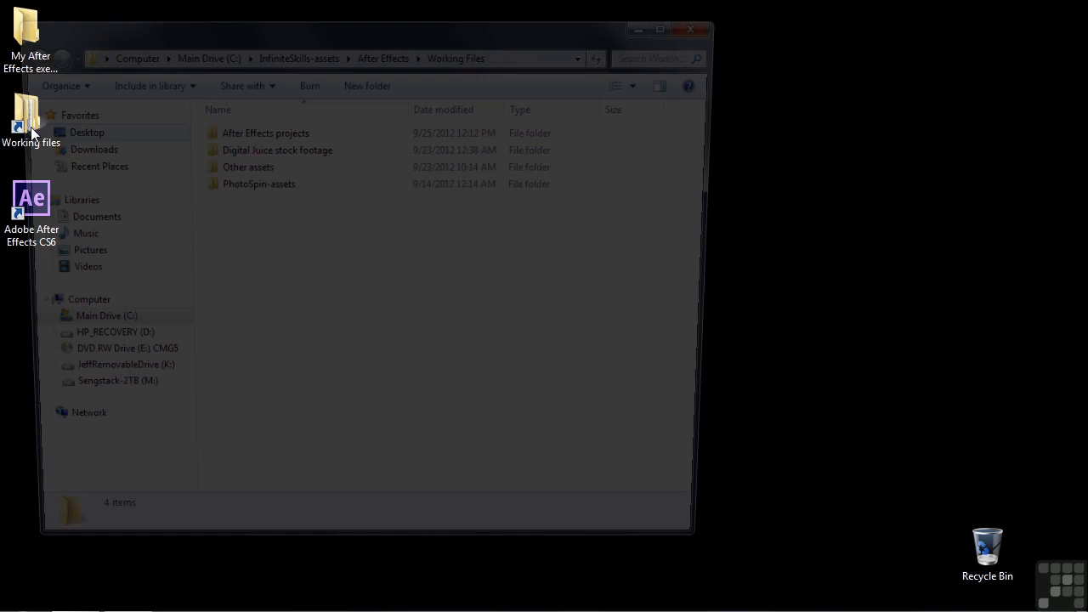
{"action": "double_click", "coordinate": [267, 139]}
{"action": "scroll", "coordinate": [298, 255], "scroll_direction": "down", "scroll_amount": 10}
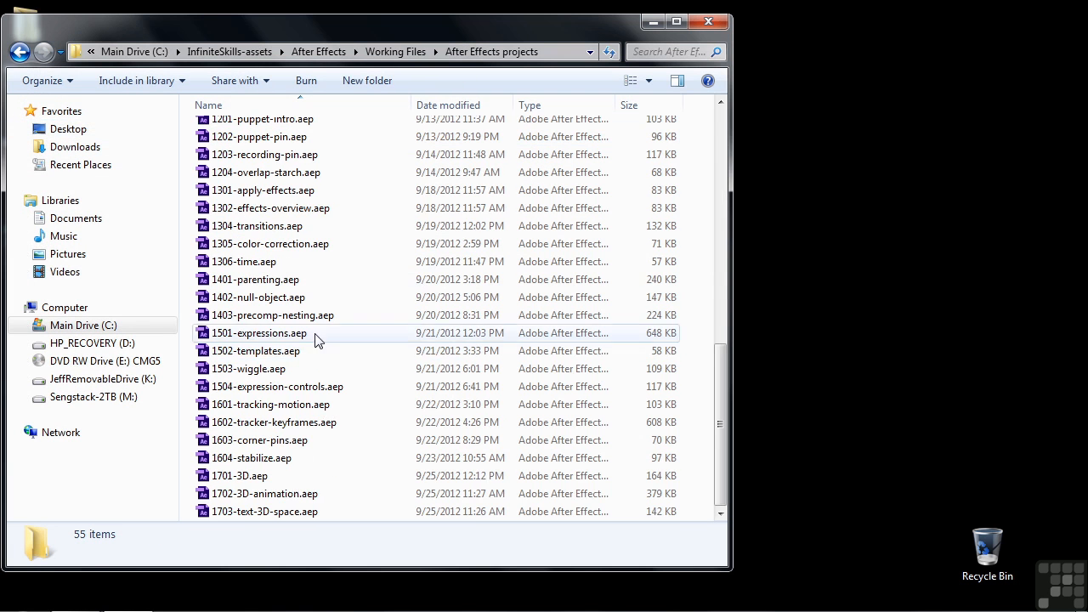
{"action": "double_click", "coordinate": [227, 478]}
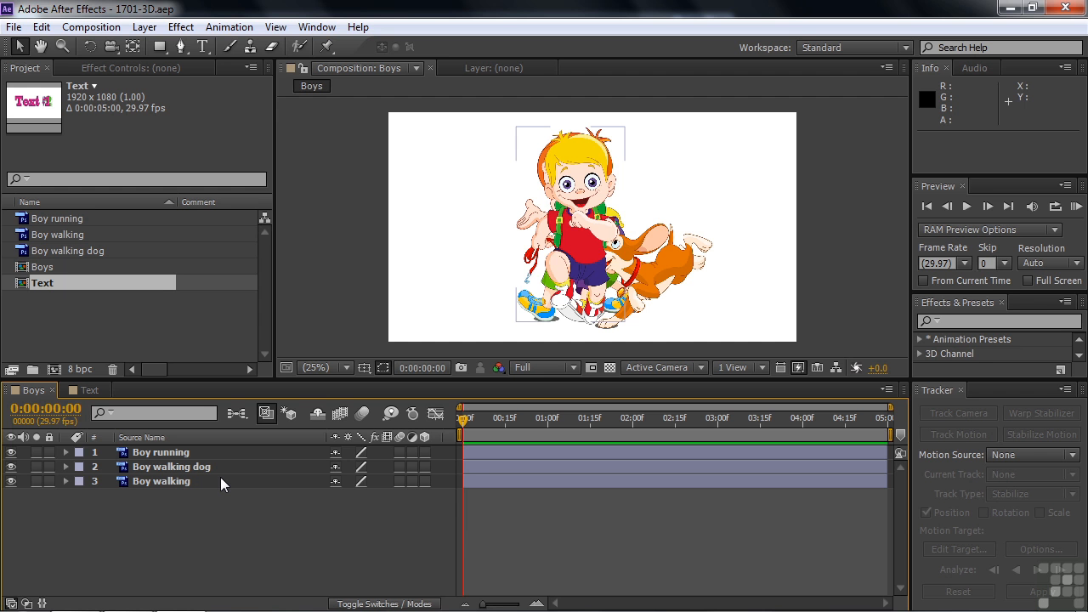
{"action": "left_click", "coordinate": [83, 391]}
{"action": "left_click", "coordinate": [23, 390]}
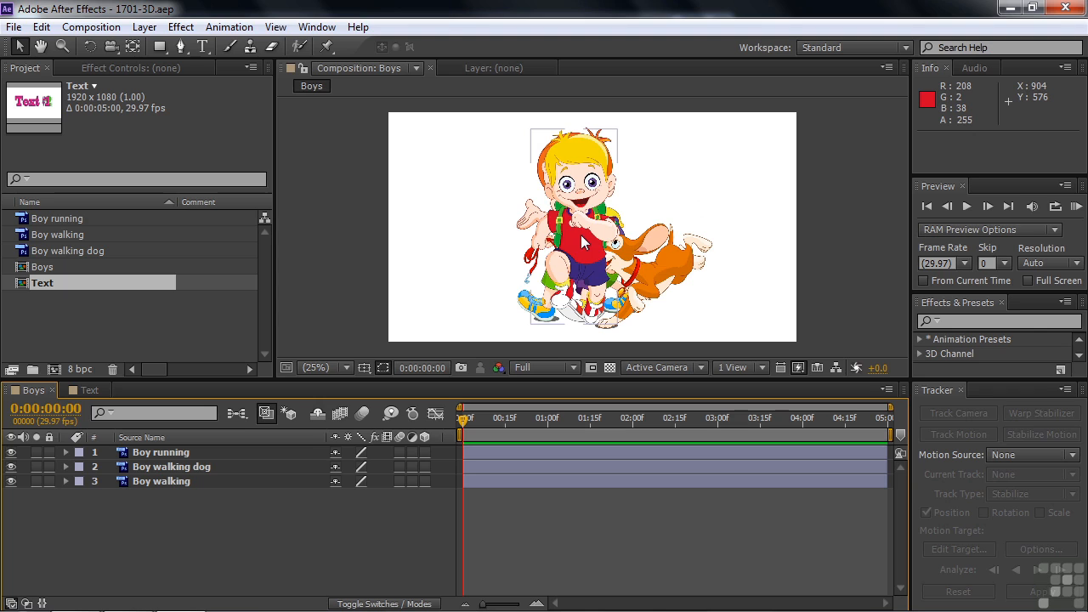
Step: Move the Boy walking layer to the front of the layer stack and reveal its transform properties
{"action": "left_click", "coordinate": [152, 482]}
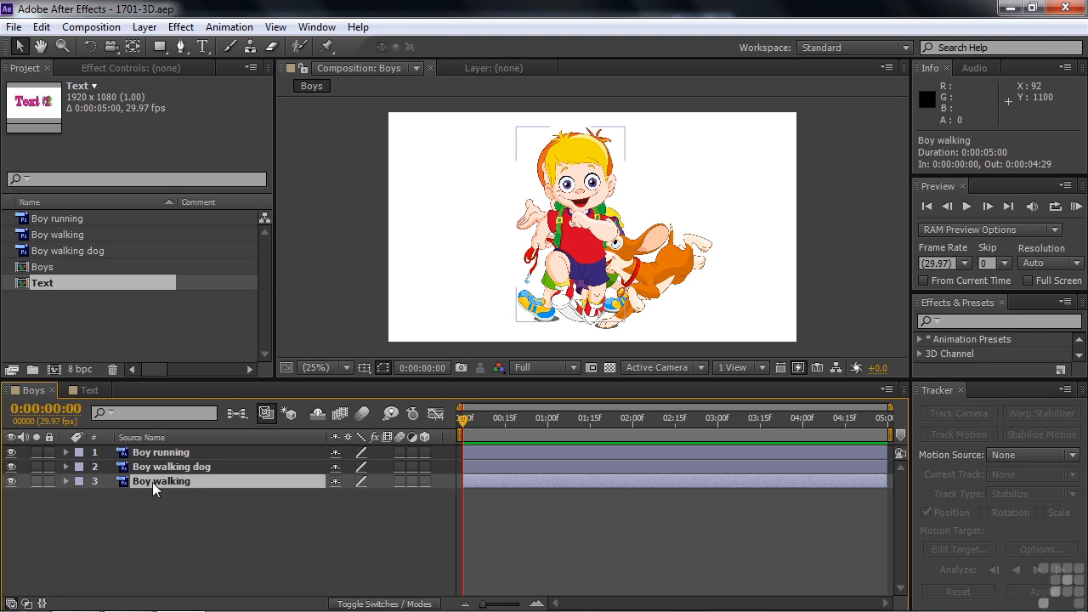
{"action": "left_click_drag", "start_coordinate": [152, 482], "coordinate": [156, 451]}
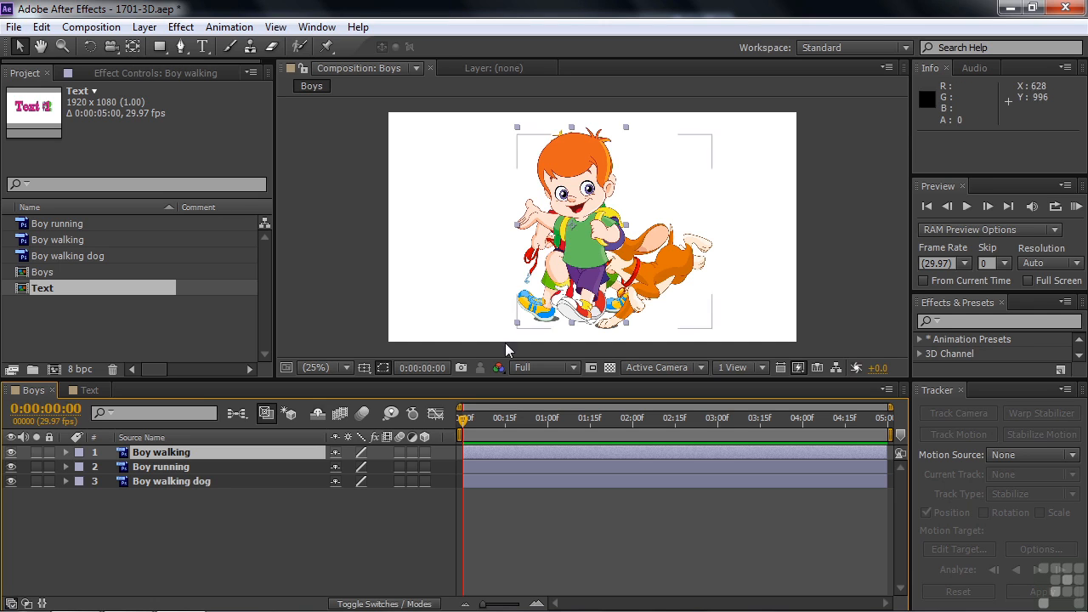
{"action": "left_click", "coordinate": [66, 452]}
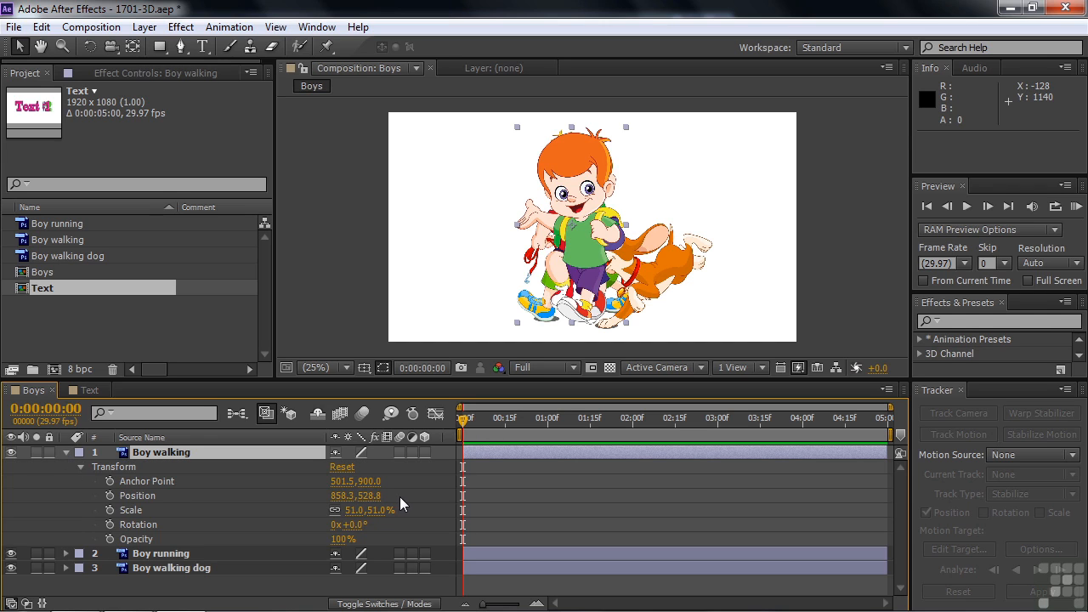
Step: Try moving the Boy walking layer to about 843, 544 and scaling it to about 66 percent, undoing the scaling
{"action": "left_click_drag", "start_coordinate": [344, 495], "coordinate": [401, 513]}
{"action": "left_click", "coordinate": [335, 512]}
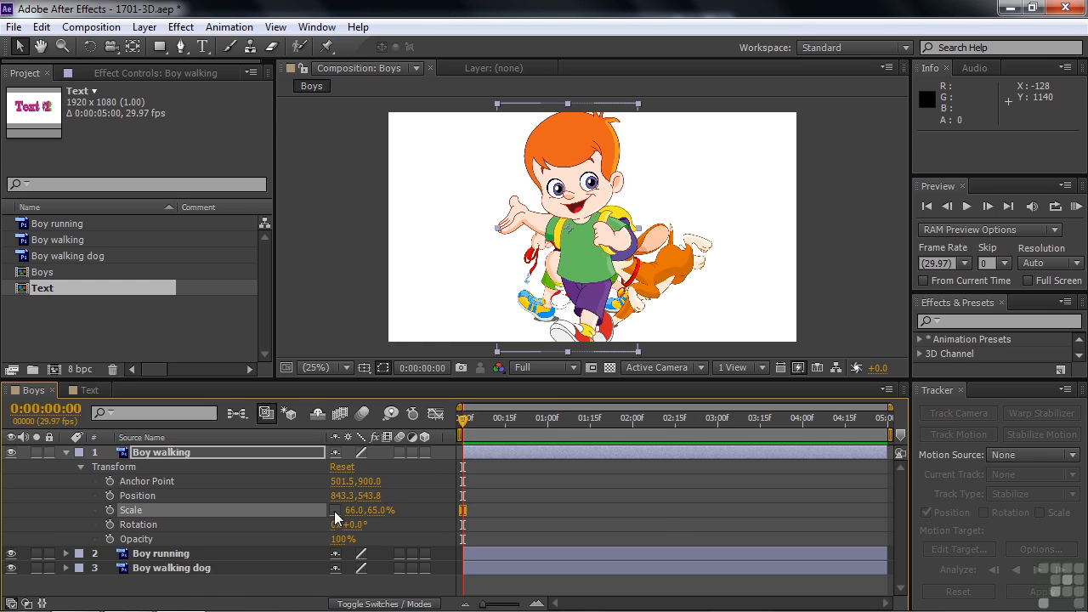
{"action": "key", "text": "ctrl+z"}
{"action": "key", "text": "ctrl+z"}
{"action": "key", "text": "ctrl+z"}
{"action": "key", "text": "ctrl+z"}
{"action": "key", "text": "ctrl+z"}
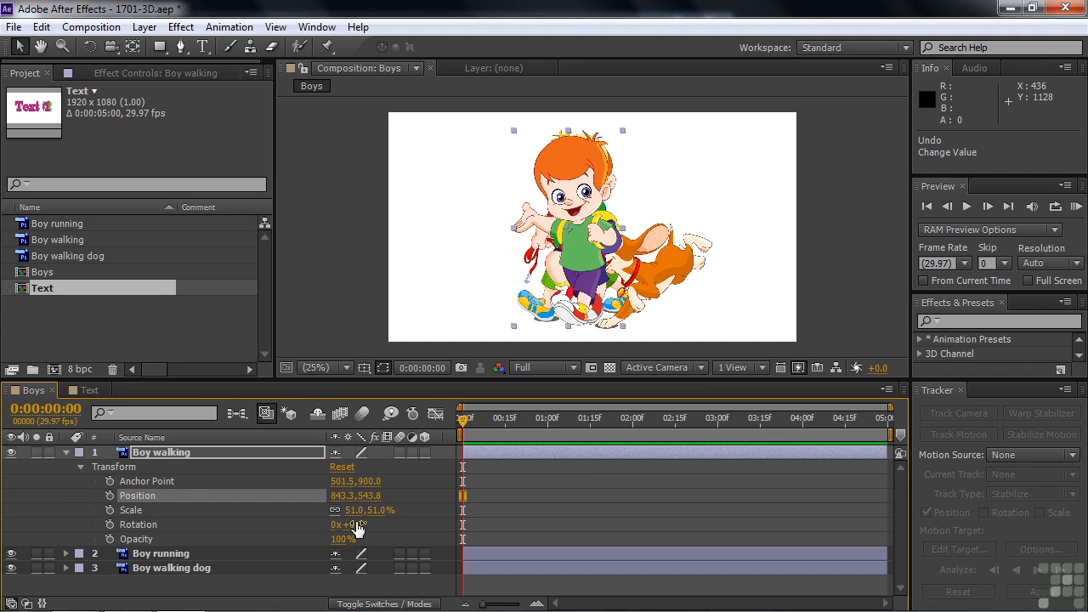
Step: Try rotating the Boy walking layer in 2D by about 3 degrees and undo the rotation
{"action": "mouse_move", "coordinate": [357, 527]}
{"action": "left_mouse_down"}
{"action": "mouse_move", "coordinate": [446, 527]}
{"action": "mouse_move", "coordinate": [348, 524]}
{"action": "mouse_move", "coordinate": [364, 529]}
{"action": "left_mouse_up"}
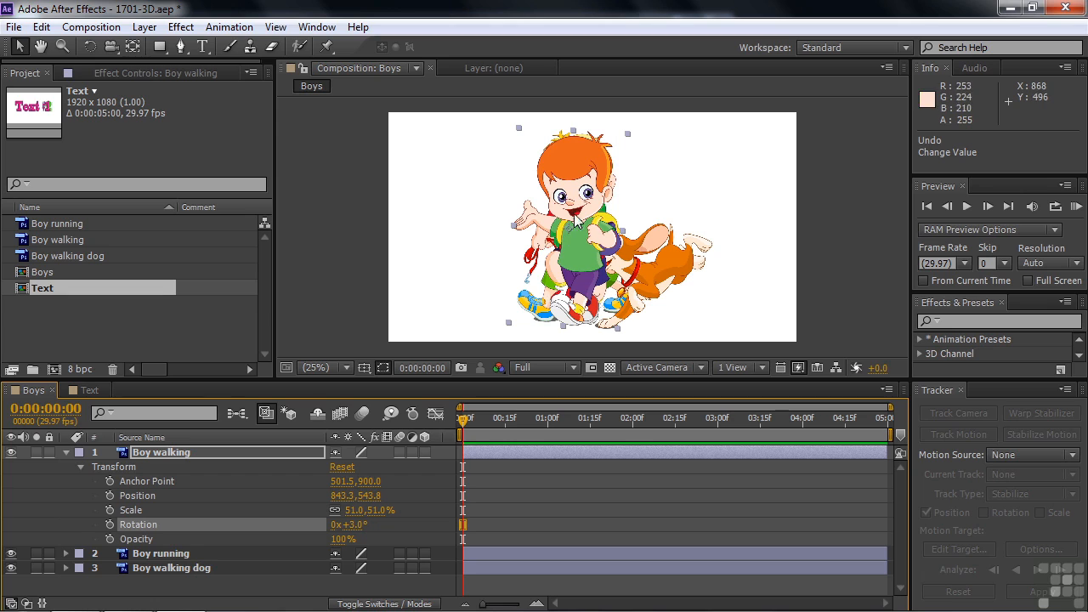
{"action": "key", "text": "ctrl+z"}
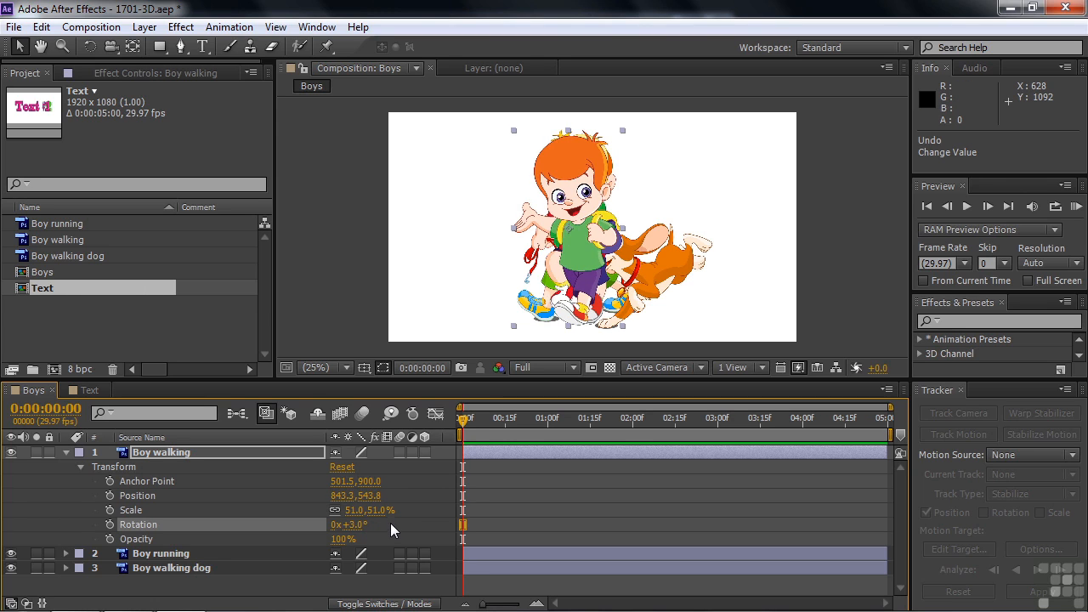
{"action": "key", "text": "ctrl+z"}
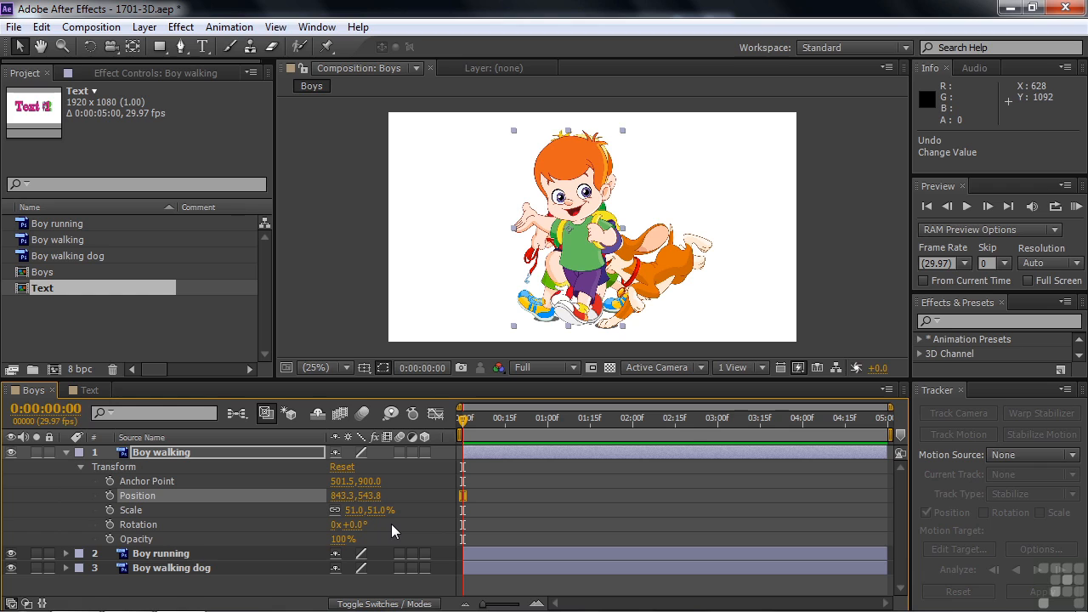
Step: Make the Boy walking layer 3D and move it along its three axes to about 867, 536, 8
{"action": "left_click", "coordinate": [425, 451]}
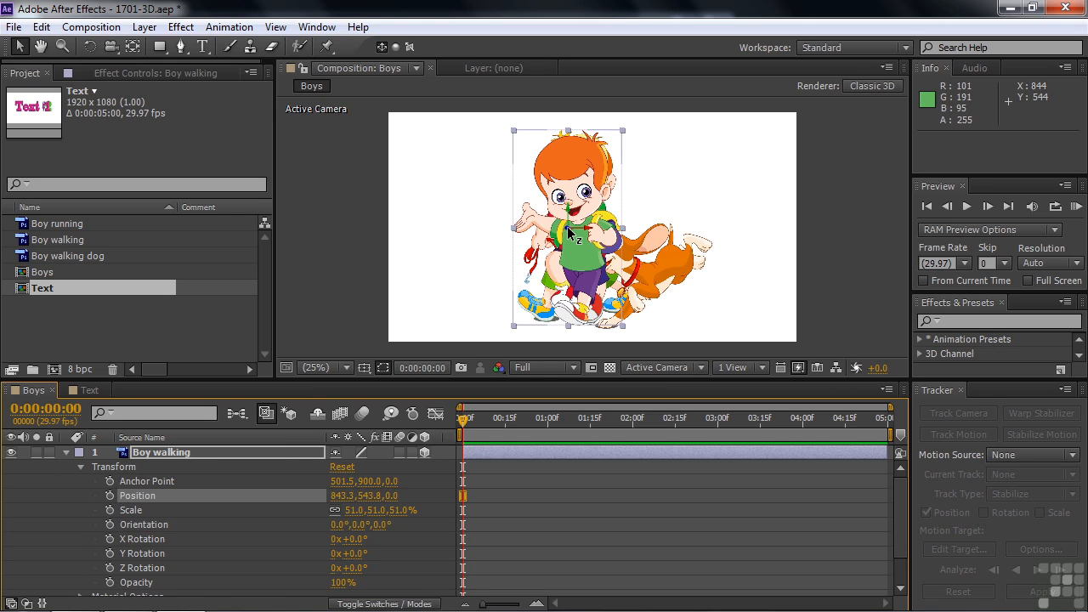
{"action": "mouse_move", "coordinate": [580, 229]}
{"action": "left_mouse_down"}
{"action": "mouse_move", "coordinate": [621, 229]}
{"action": "mouse_move", "coordinate": [585, 230]}
{"action": "mouse_move", "coordinate": [573, 198]}
{"action": "mouse_move", "coordinate": [571, 231]}
{"action": "mouse_move", "coordinate": [488, 233]}
{"action": "mouse_move", "coordinate": [801, 221]}
{"action": "mouse_move", "coordinate": [428, 226]}
{"action": "mouse_move", "coordinate": [577, 223]}
{"action": "left_mouse_up"}
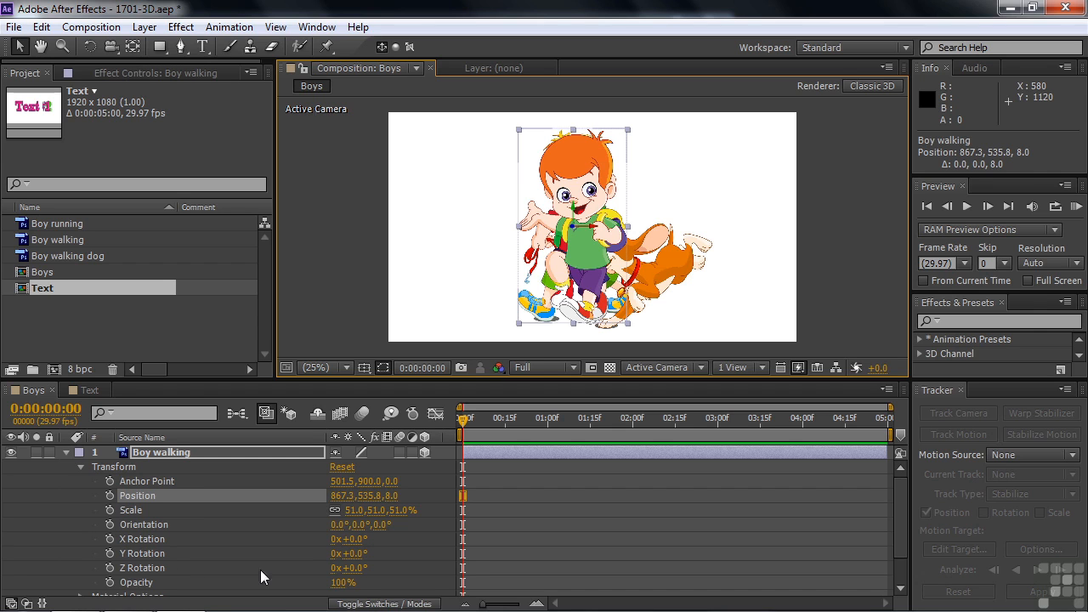
Step: Try out the 3D rotation and orientation values of the Boy walking layer, undoing each change
{"action": "left_click_drag", "start_coordinate": [350, 568], "coordinate": [374, 562]}
{"action": "key", "text": "ctrl+z"}
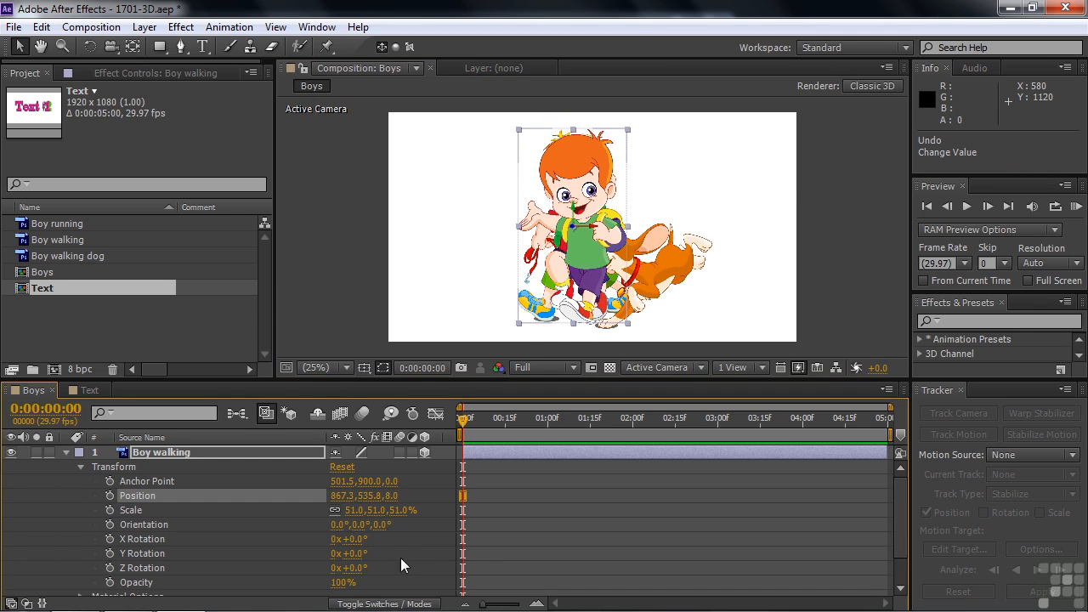
{"action": "left_click_drag", "start_coordinate": [351, 539], "coordinate": [356, 568]}
{"action": "key", "text": "ctrl+z"}
{"action": "key", "text": "ctrl+z"}
{"action": "mouse_move", "coordinate": [377, 527]}
{"action": "left_mouse_down"}
{"action": "mouse_move", "coordinate": [423, 530]}
{"action": "mouse_move", "coordinate": [316, 528]}
{"action": "mouse_move", "coordinate": [383, 529]}
{"action": "left_mouse_up"}
{"action": "key", "text": "ctrl+z"}
{"action": "key", "text": "ctrl+z"}
{"action": "key", "text": "ctrl+z"}
{"action": "key", "text": "ctrl+z"}
{"action": "key", "text": "ctrl+z"}
Step: Turn the Boy running and Boy walking dog layers into 3D layers
{"action": "scroll", "coordinate": [897, 514], "scroll_direction": "down", "scroll_amount": 3}
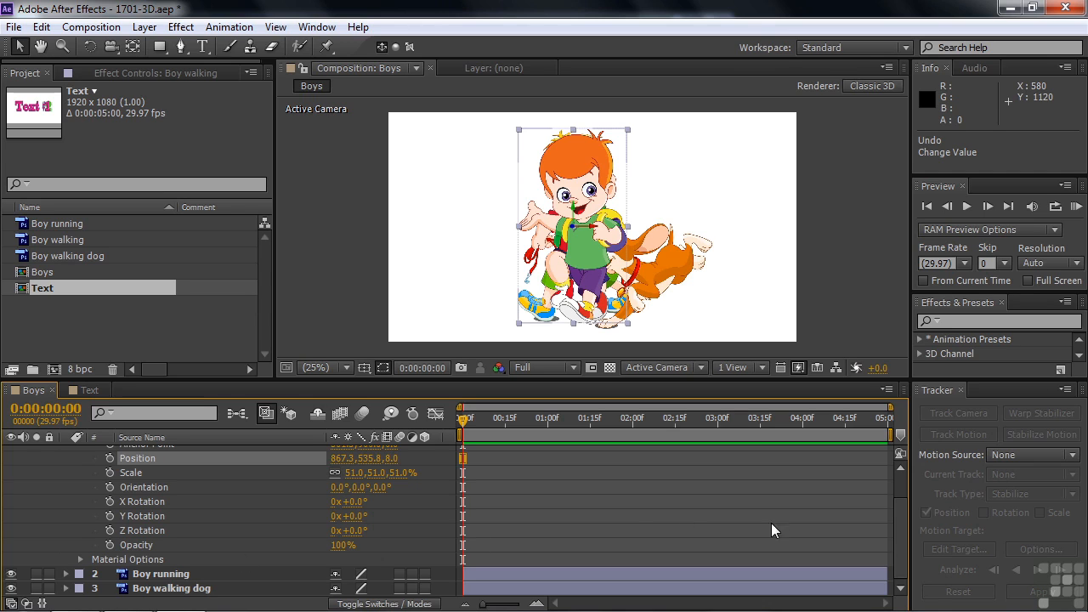
{"action": "left_click_drag", "start_coordinate": [899, 556], "coordinate": [905, 513]}
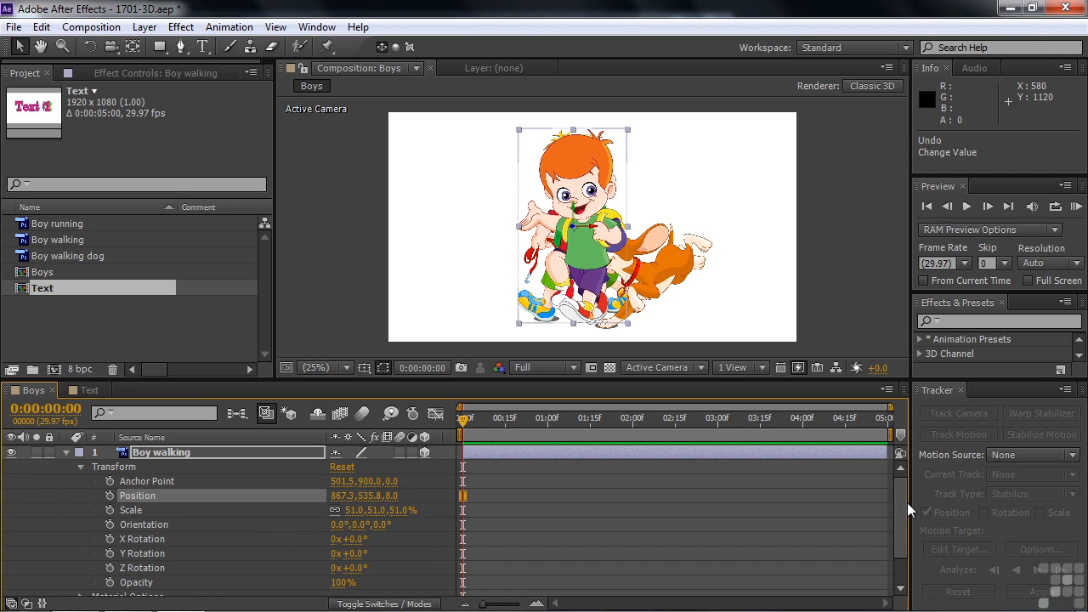
{"action": "left_click_drag", "start_coordinate": [900, 503], "coordinate": [890, 555]}
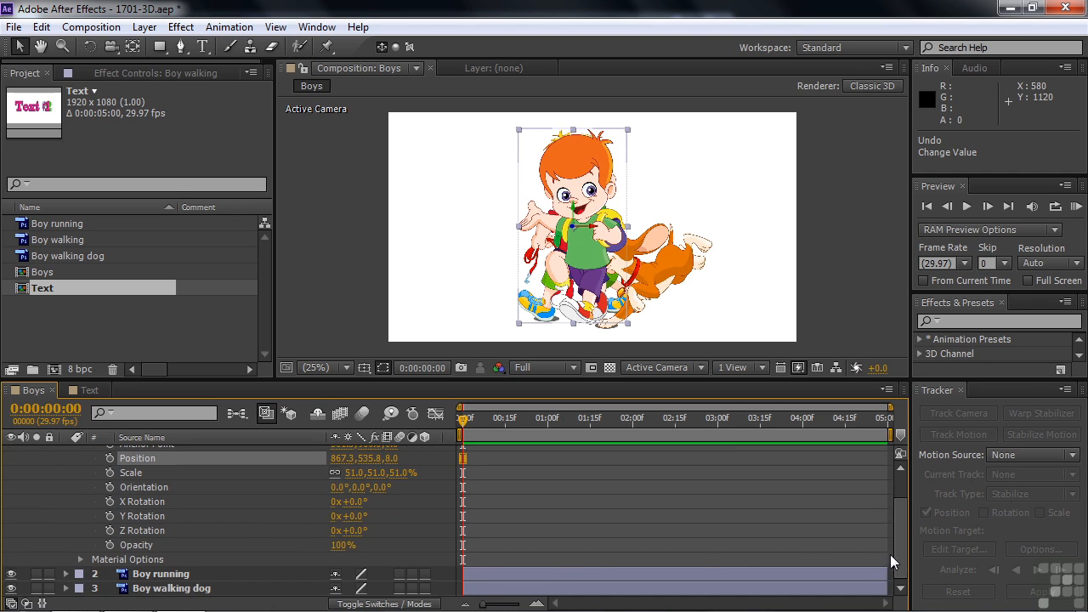
{"action": "left_click", "coordinate": [424, 575]}
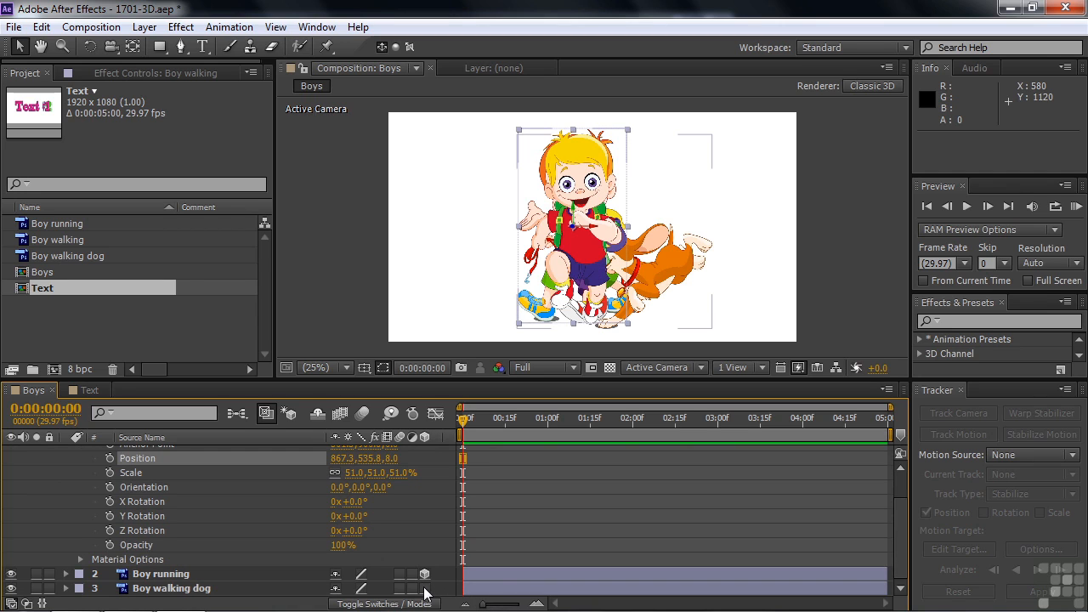
{"action": "left_click", "coordinate": [424, 588]}
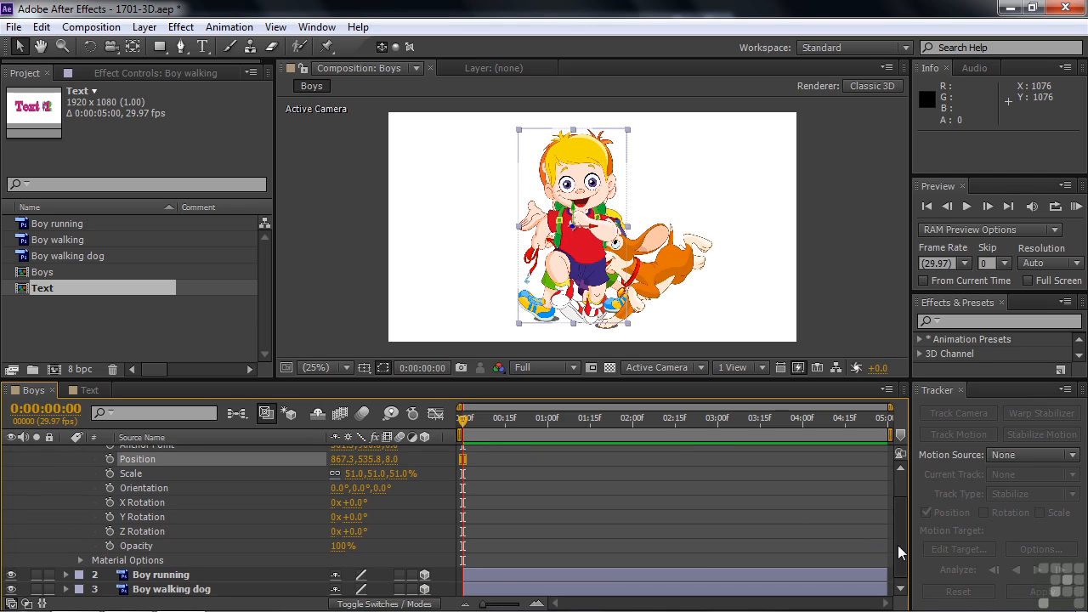
Step: Reveal the Boy running layer's transform properties and push the layer back in depth to a Z position of 100
{"action": "left_click_drag", "start_coordinate": [897, 548], "coordinate": [902, 503]}
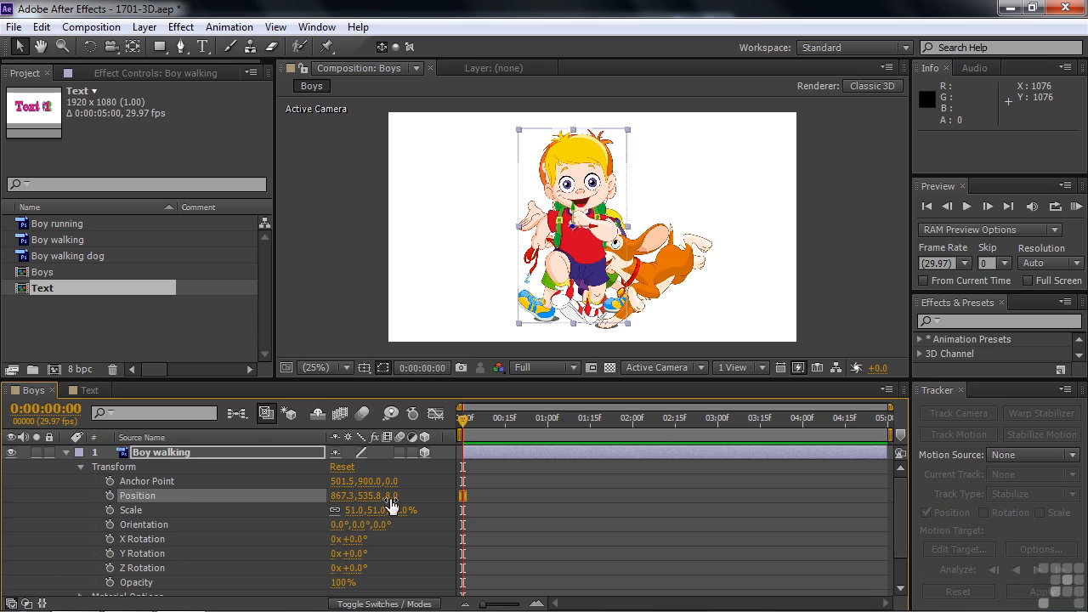
{"action": "left_click_drag", "start_coordinate": [903, 503], "coordinate": [896, 529]}
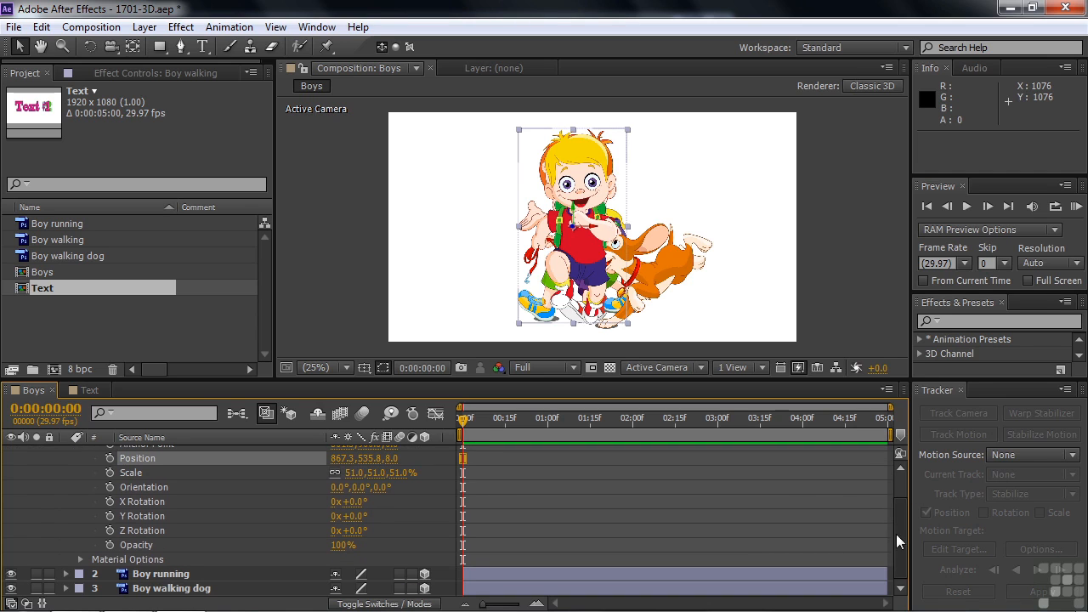
{"action": "left_click", "coordinate": [65, 574]}
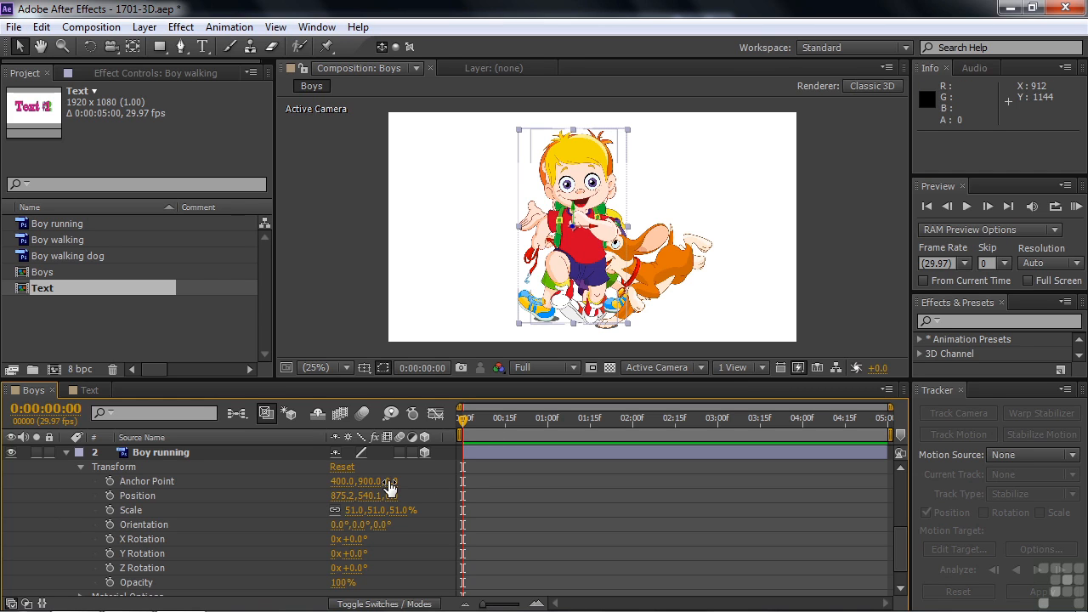
{"action": "left_click_drag", "start_coordinate": [390, 482], "coordinate": [416, 504]}
{"action": "key", "text": "ctrl+z"}
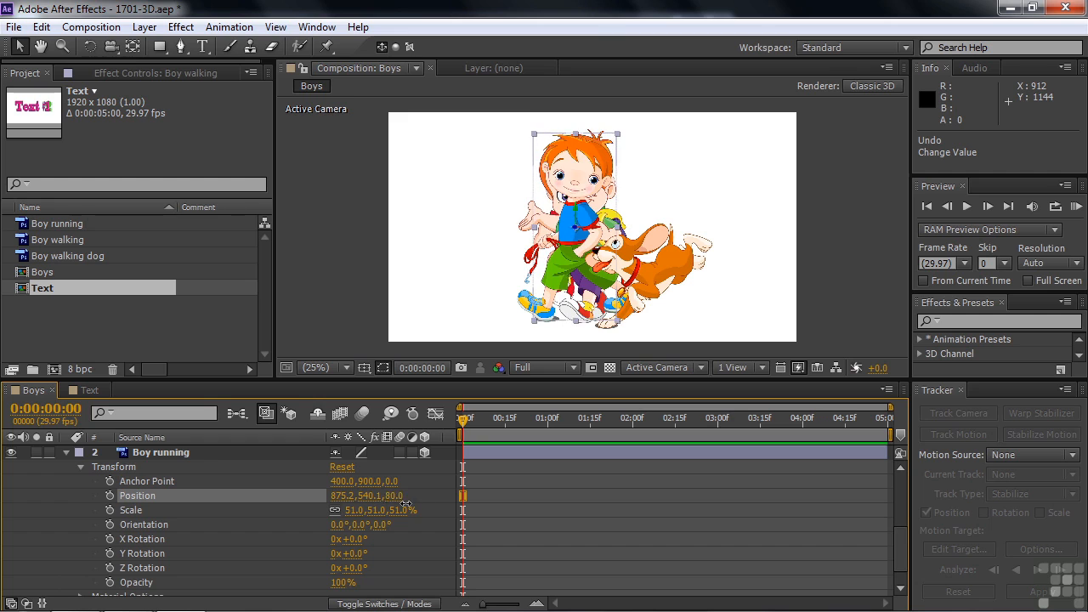
{"action": "left_click_drag", "start_coordinate": [406, 507], "coordinate": [410, 507]}
Step: Bring the Boy walking dog layer forward to a Z position of -179 and shift it along X to about 634
{"action": "left_click_drag", "start_coordinate": [904, 557], "coordinate": [899, 578]}
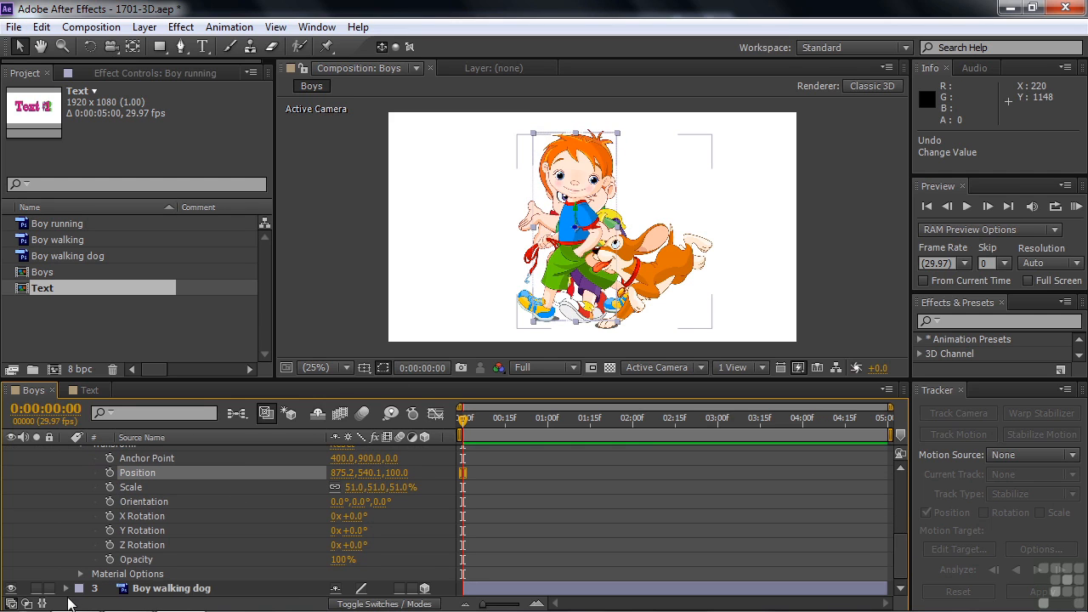
{"action": "left_click", "coordinate": [65, 589]}
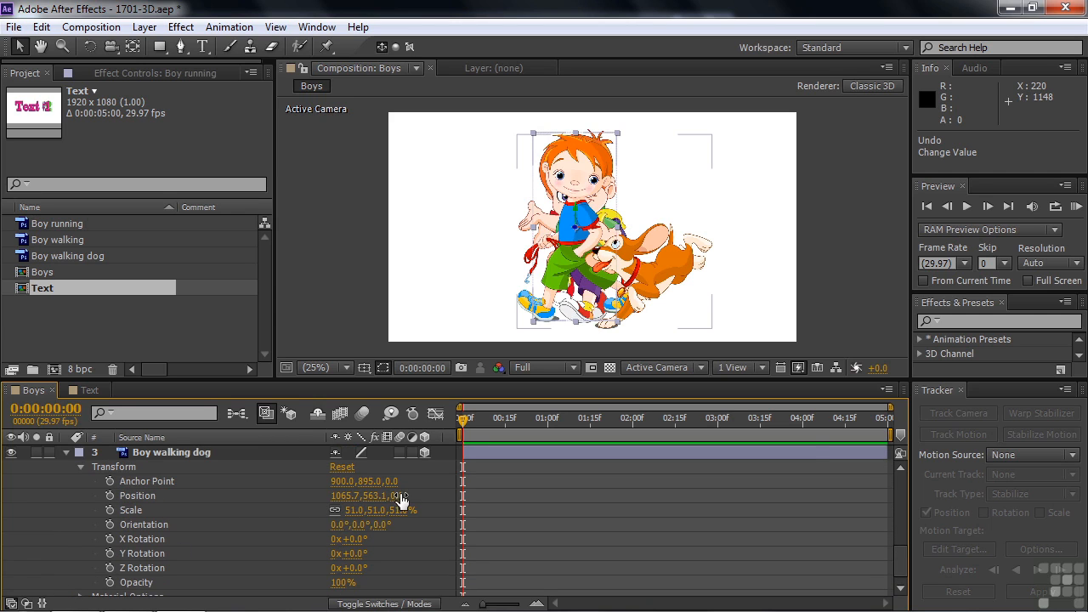
{"action": "left_click_drag", "start_coordinate": [396, 502], "coordinate": [430, 500]}
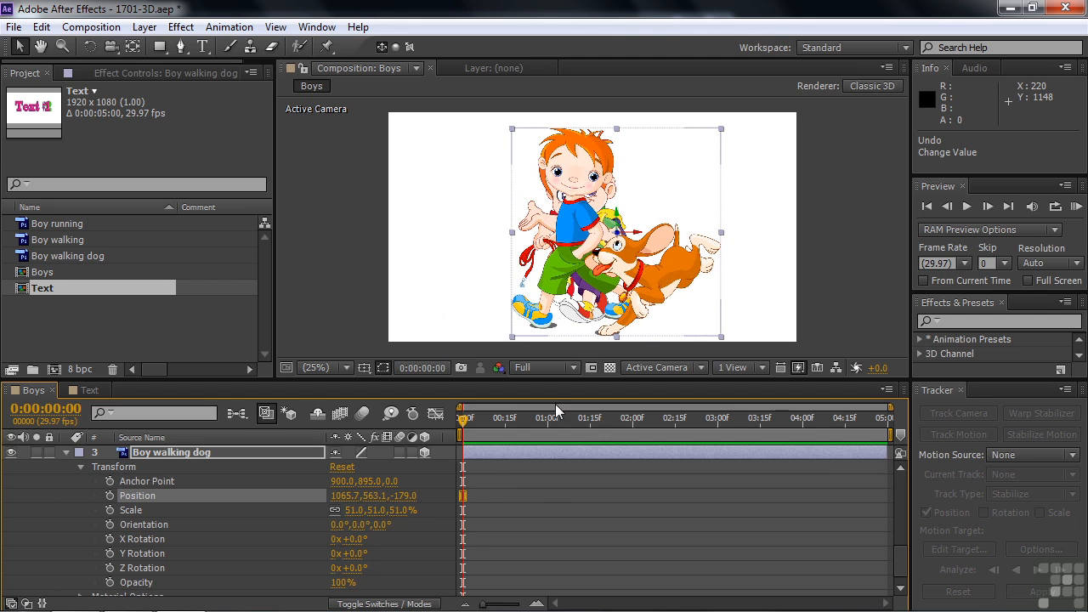
{"action": "left_click_drag", "start_coordinate": [639, 238], "coordinate": [548, 244]}
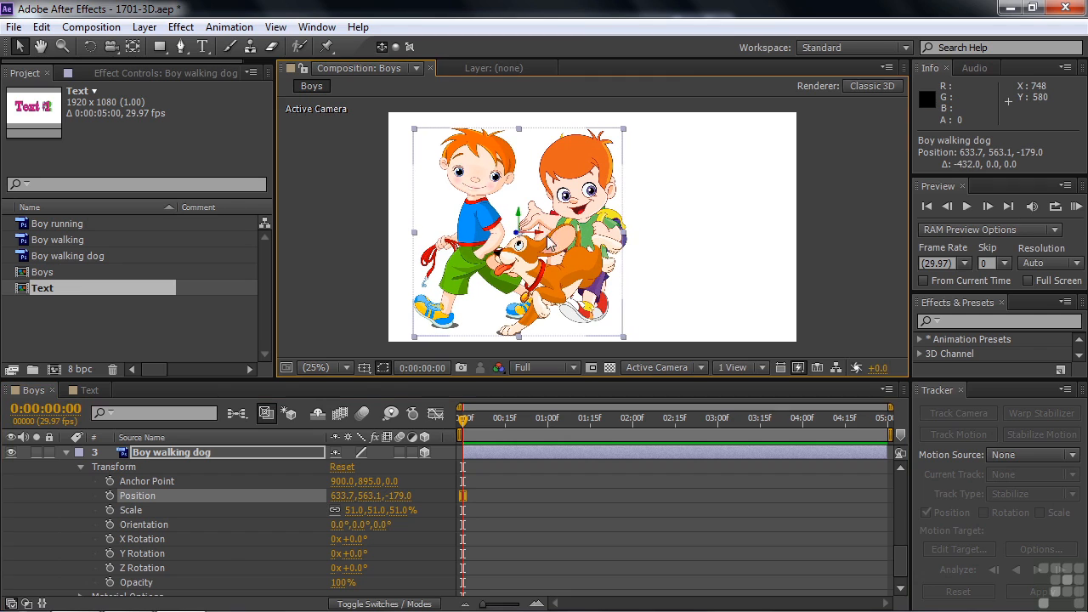
Step: Move the Boy walking layer along its X axis to about 1403, clear of the other boys
{"action": "scroll", "coordinate": [402, 509], "scroll_direction": "up", "scroll_amount": 5}
{"action": "scroll", "coordinate": [401, 508], "scroll_direction": "up", "scroll_amount": 2}
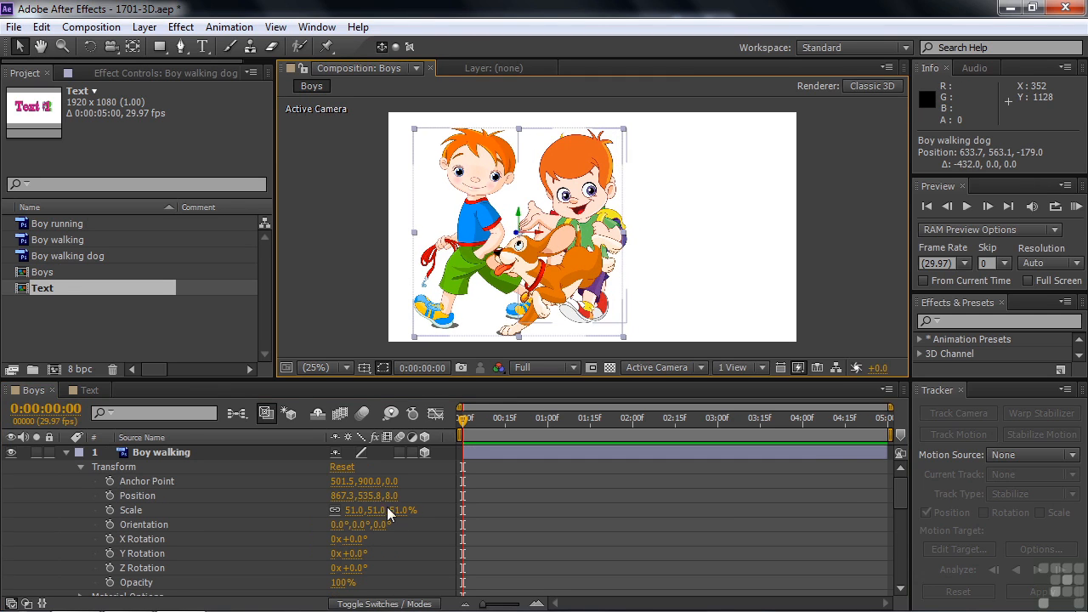
{"action": "left_click", "coordinate": [186, 453]}
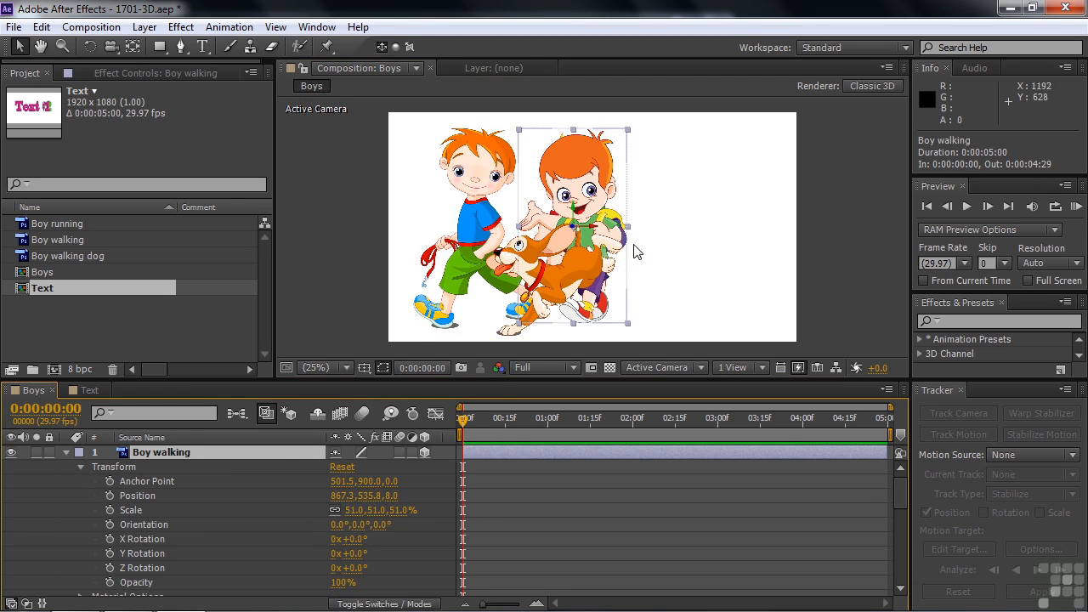
{"action": "left_click_drag", "start_coordinate": [597, 228], "coordinate": [711, 228]}
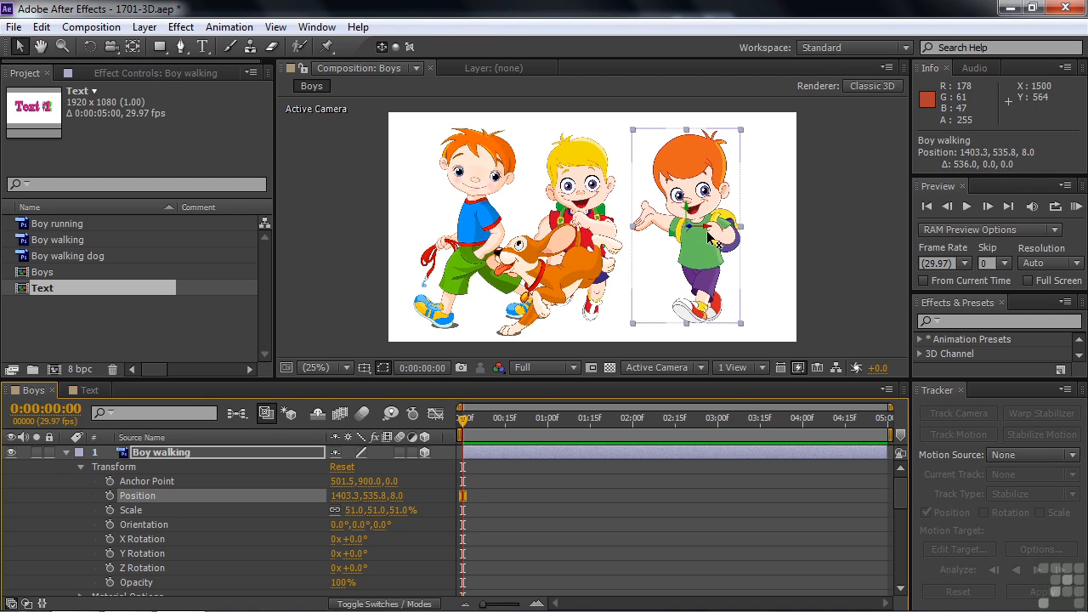
Step: Shift the Boy running layer along X between the other two boys and set Boy walking's X position to about 1530
{"action": "left_click", "coordinate": [561, 220]}
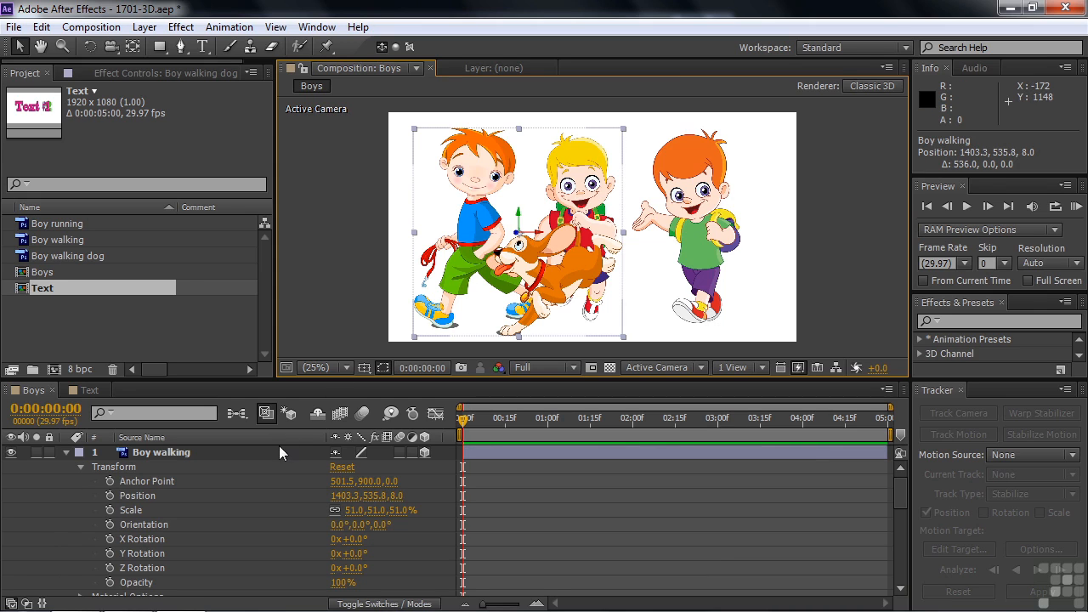
{"action": "left_click_drag", "start_coordinate": [901, 472], "coordinate": [907, 557]}
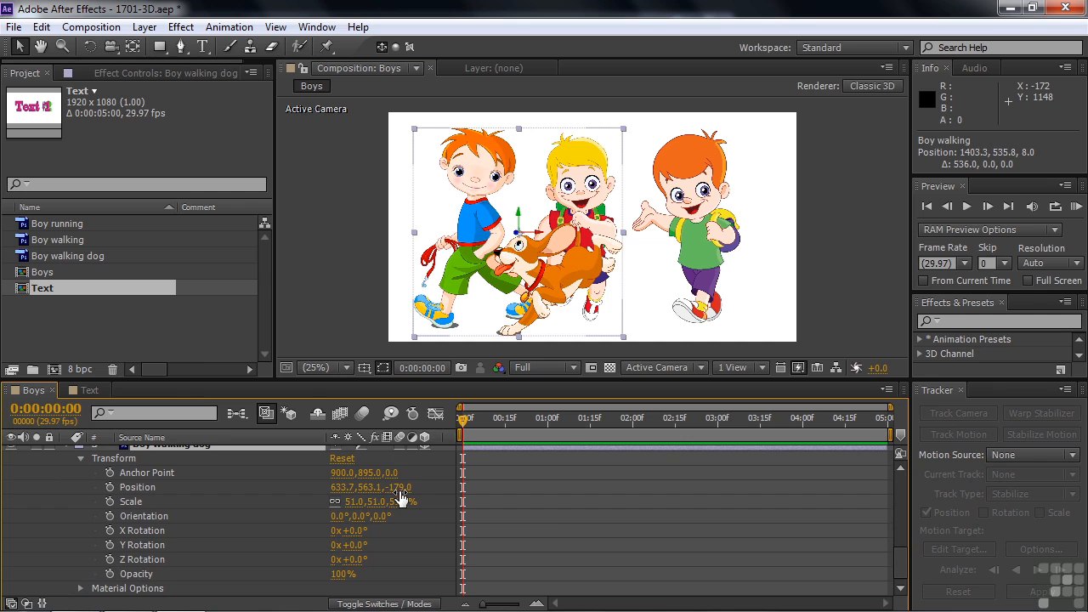
{"action": "left_click_drag", "start_coordinate": [901, 556], "coordinate": [905, 534]}
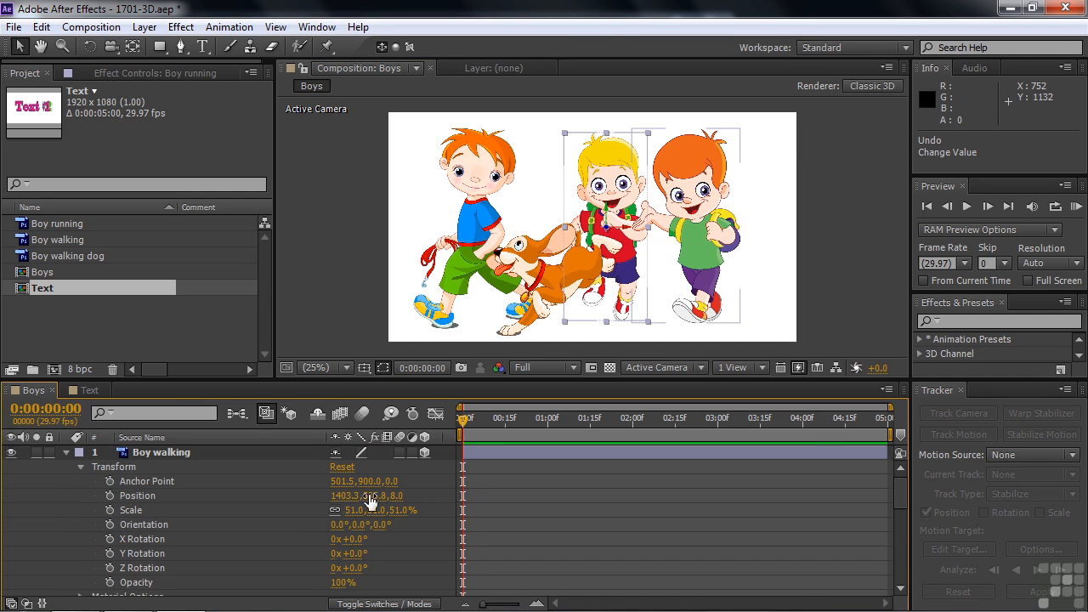
{"action": "left_click_drag", "start_coordinate": [342, 496], "coordinate": [266, 508]}
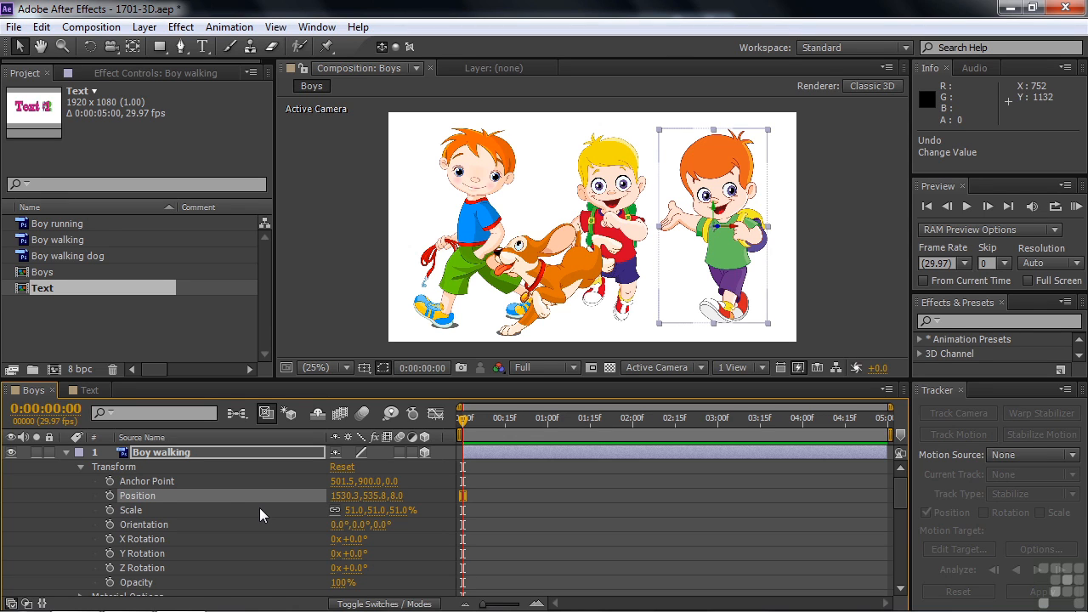
Step: Switch to the Text composition and make both the Text #1 and Text #2 layers 3D
{"action": "left_click", "coordinate": [77, 388]}
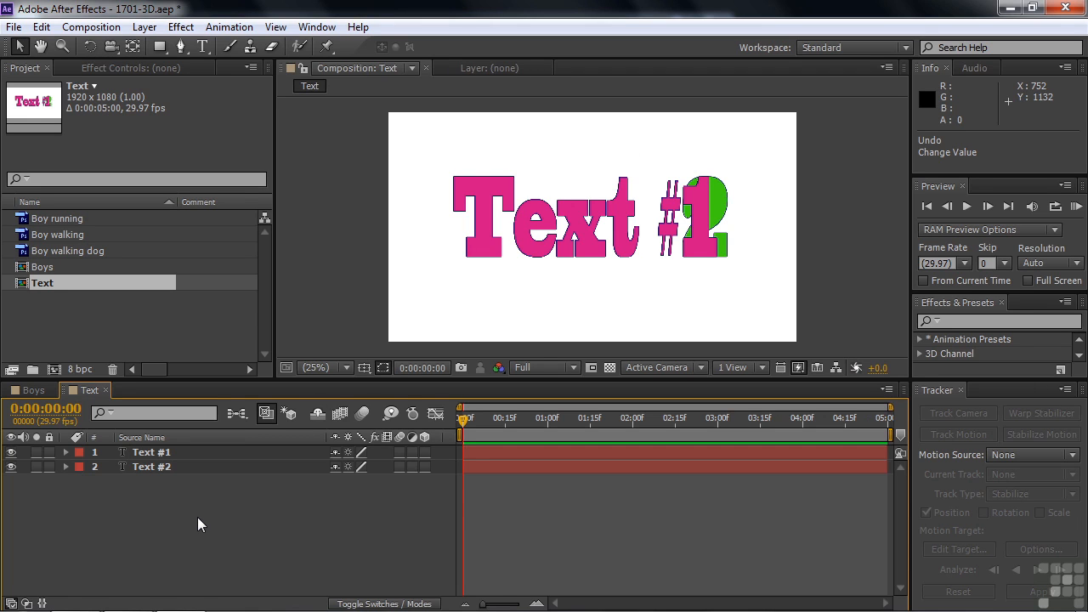
{"action": "left_click_drag", "start_coordinate": [139, 464], "coordinate": [151, 454]}
{"action": "left_click", "coordinate": [146, 469]}
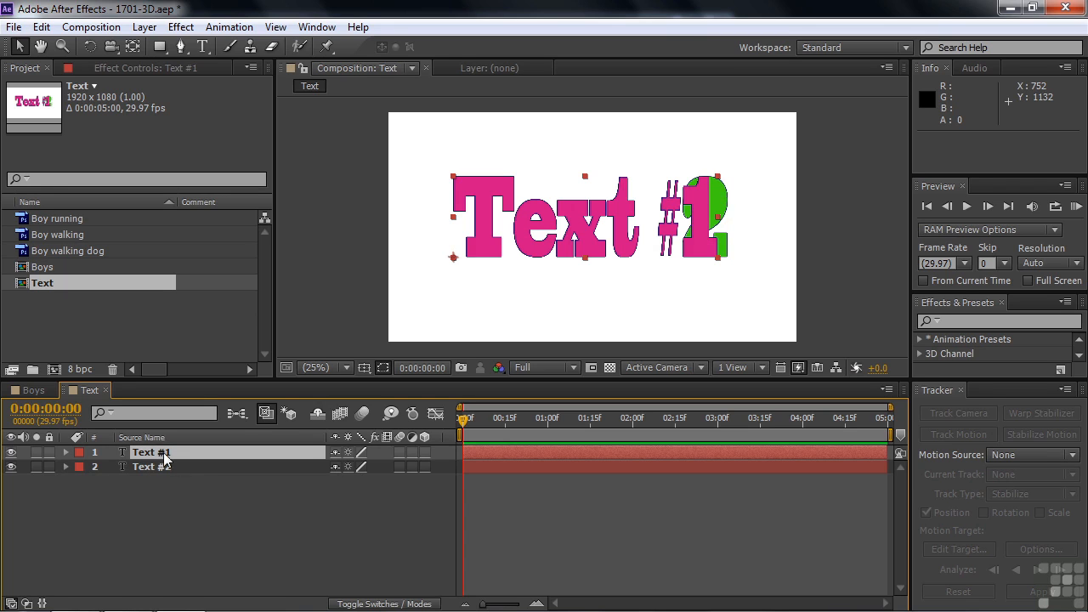
{"action": "left_click", "coordinate": [424, 452]}
{"action": "left_click", "coordinate": [426, 466]}
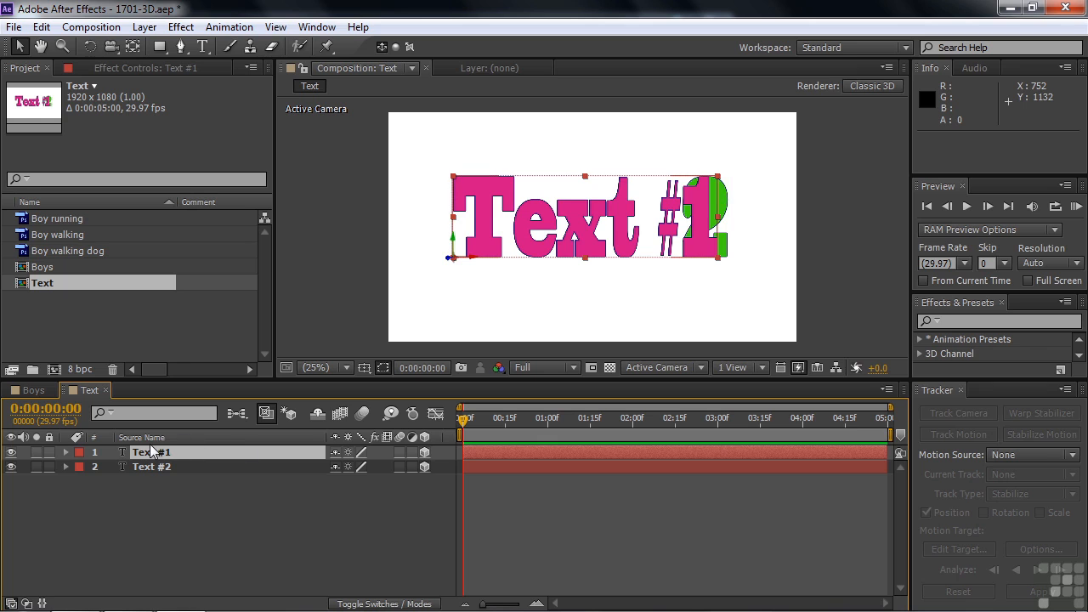
Step: Place Text #1 beneath Text #2 in the layer stack and push Text #2 back to a Z position of 1038
{"action": "left_click_drag", "start_coordinate": [152, 454], "coordinate": [151, 474]}
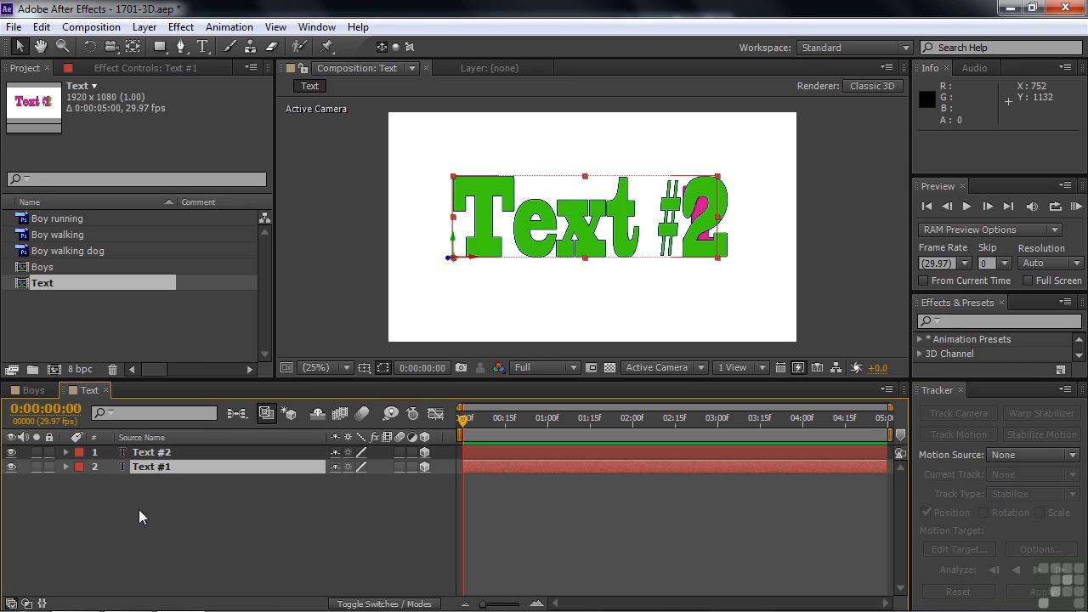
{"action": "left_click_drag", "start_coordinate": [154, 491], "coordinate": [145, 453]}
{"action": "left_click", "coordinate": [66, 453]}
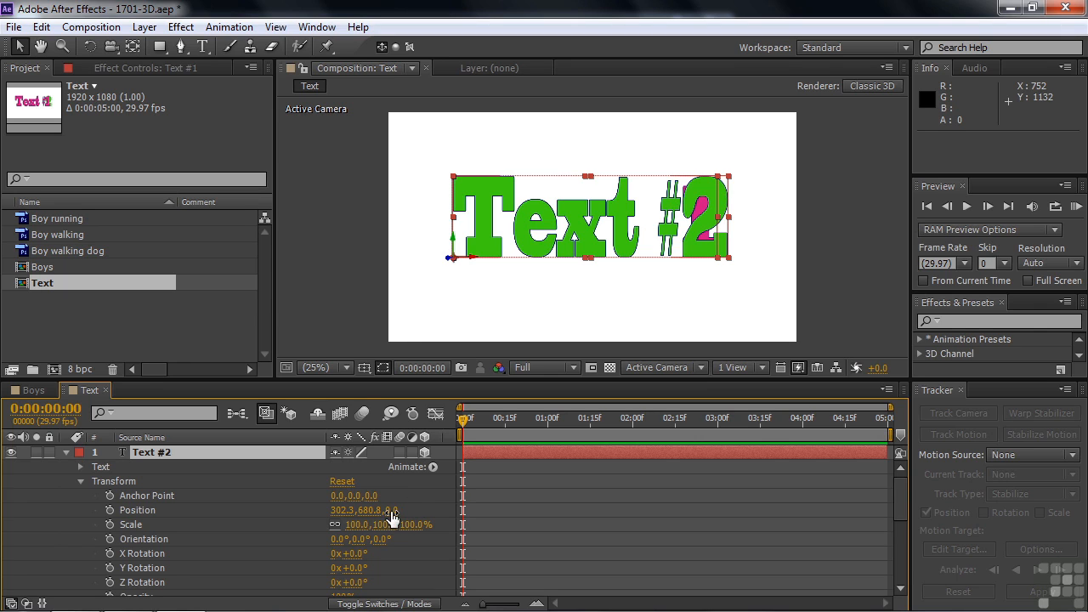
{"action": "left_click", "coordinate": [48, 505]}
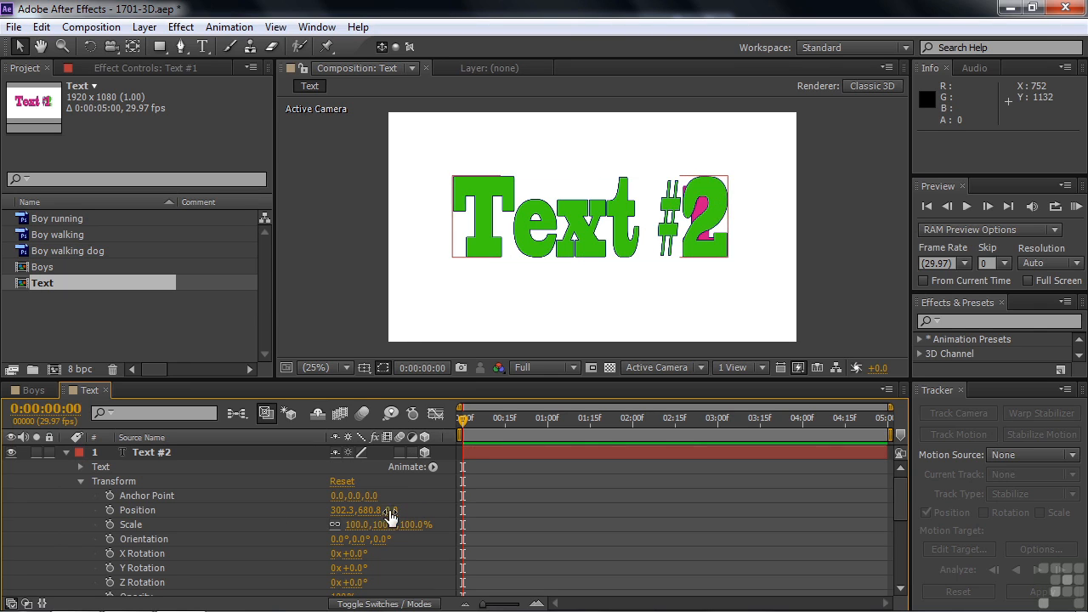
{"action": "left_click_drag", "start_coordinate": [391, 510], "coordinate": [746, 477]}
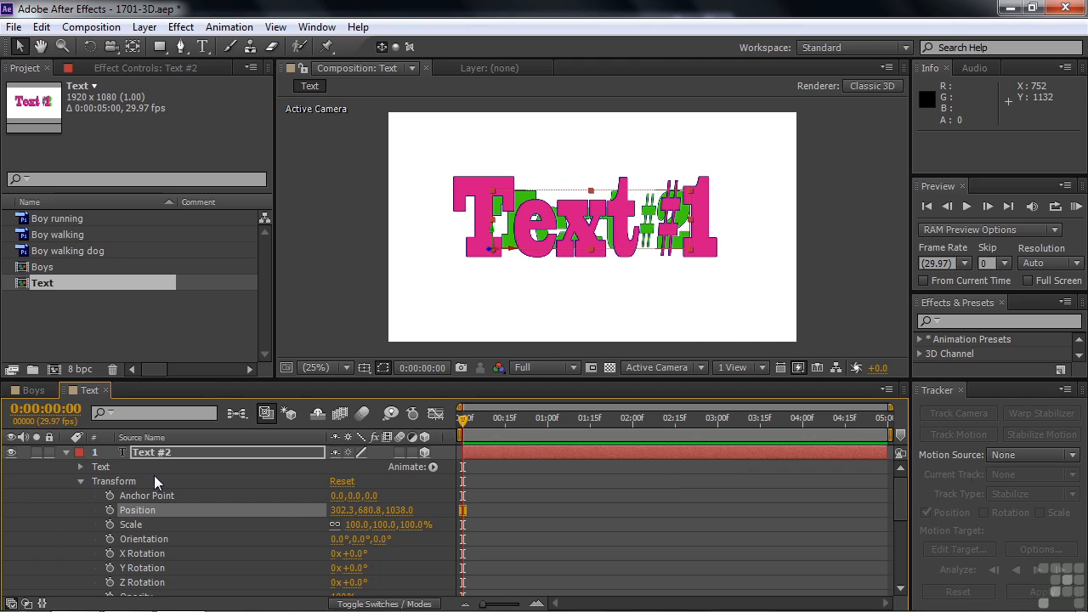
{"action": "left_click", "coordinate": [67, 453]}
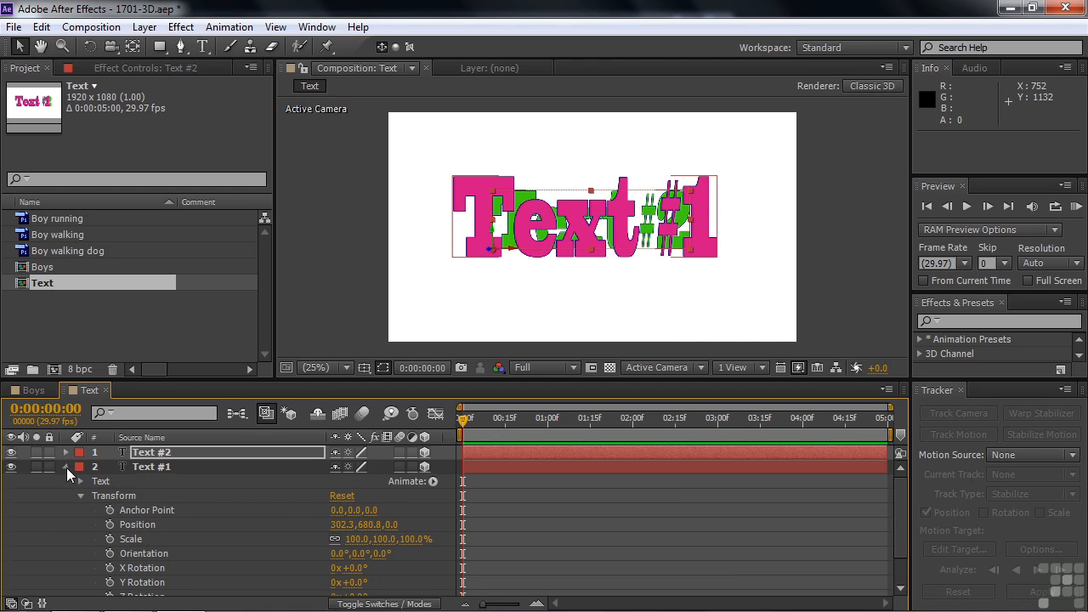
Step: Rotate the Text #1 layer around its axes with the Rotation tool to an orientation of about 5.1°, 323.8°, 357.7°
{"action": "left_click", "coordinate": [183, 467]}
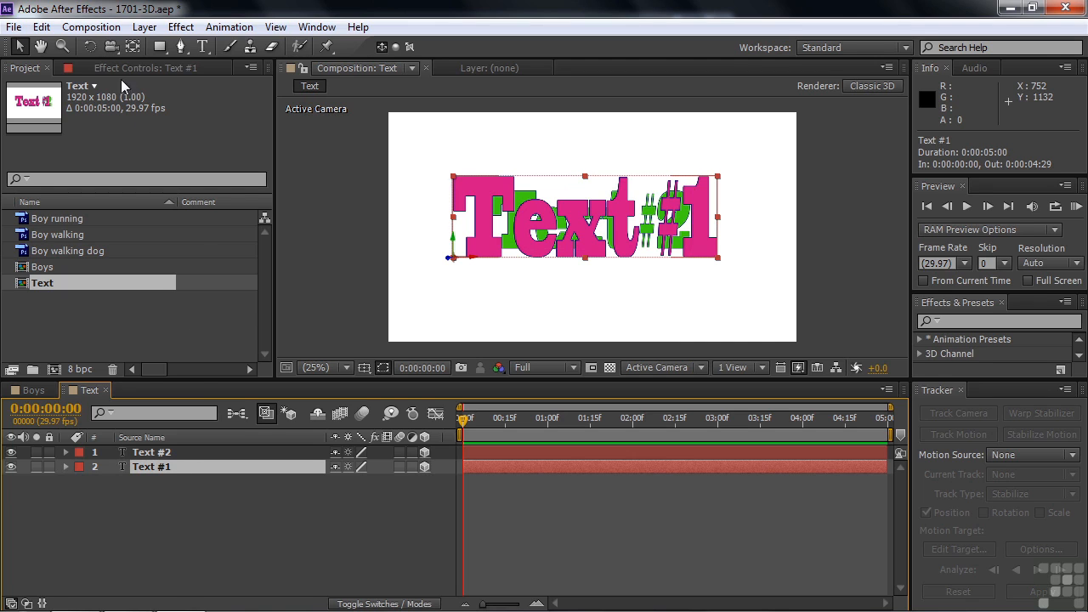
{"action": "left_click", "coordinate": [90, 47]}
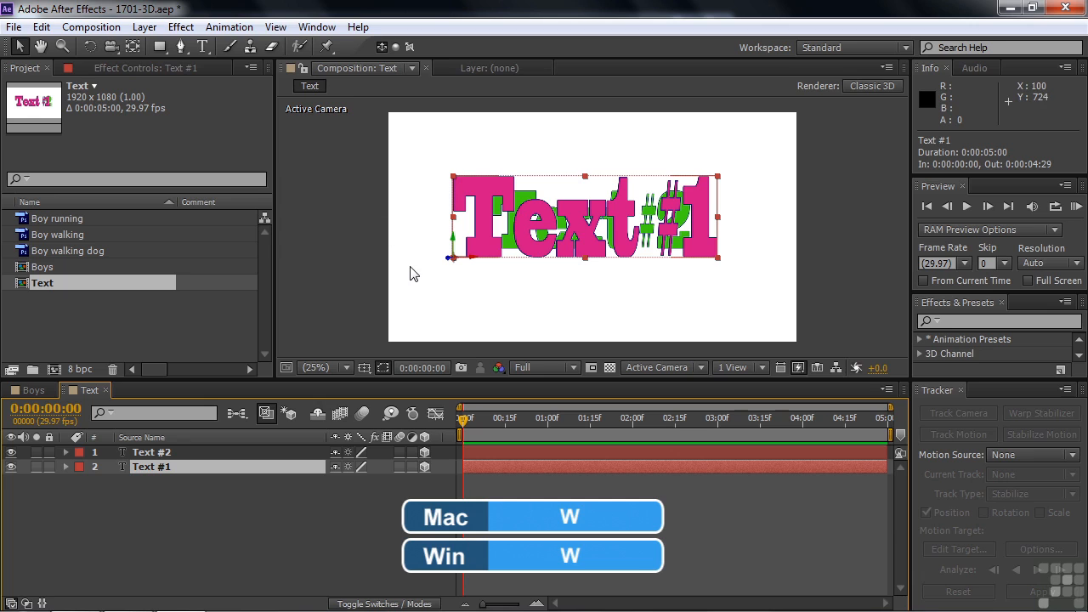
{"action": "key", "text": "w"}
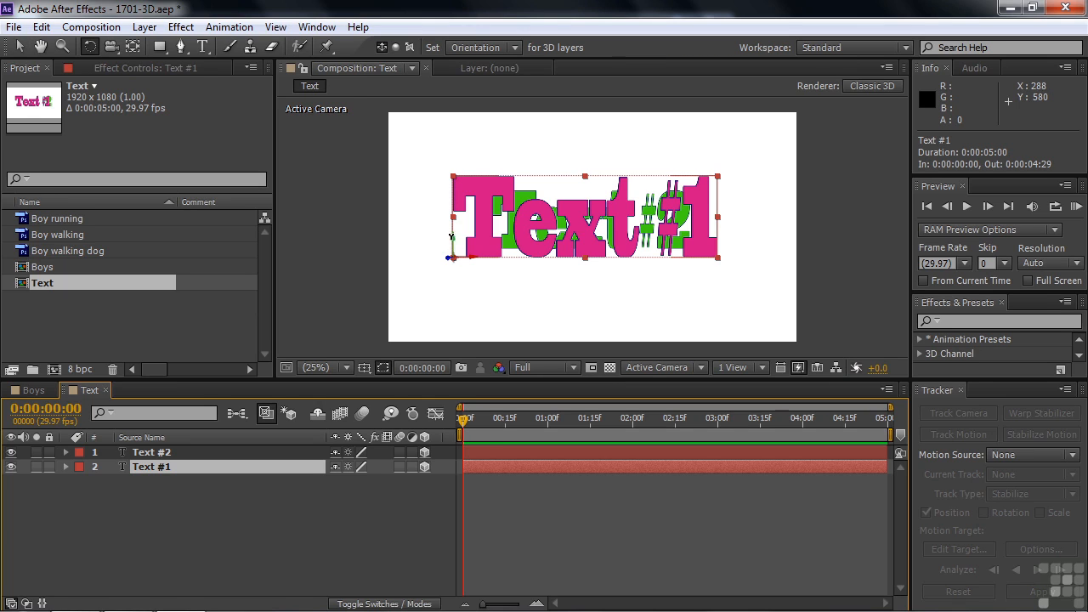
{"action": "left_click", "coordinate": [452, 236]}
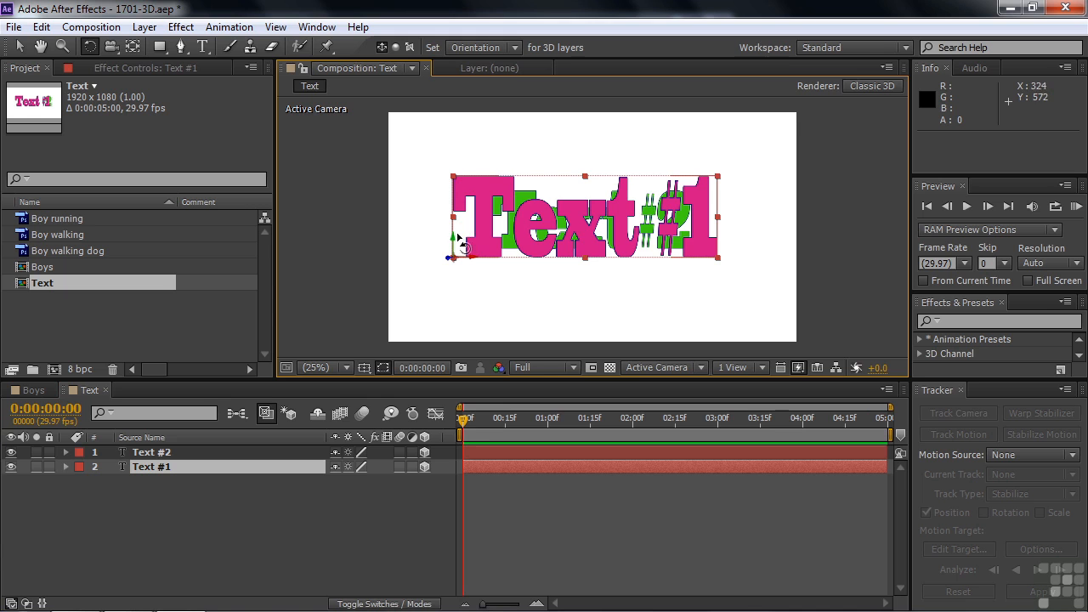
{"action": "mouse_move", "coordinate": [462, 238]}
{"action": "left_mouse_down"}
{"action": "mouse_move", "coordinate": [463, 204]}
{"action": "mouse_move", "coordinate": [442, 221]}
{"action": "mouse_move", "coordinate": [463, 235]}
{"action": "mouse_move", "coordinate": [450, 247]}
{"action": "mouse_move", "coordinate": [467, 221]}
{"action": "mouse_move", "coordinate": [454, 242]}
{"action": "mouse_move", "coordinate": [460, 229]}
{"action": "mouse_move", "coordinate": [465, 241]}
{"action": "left_mouse_up"}
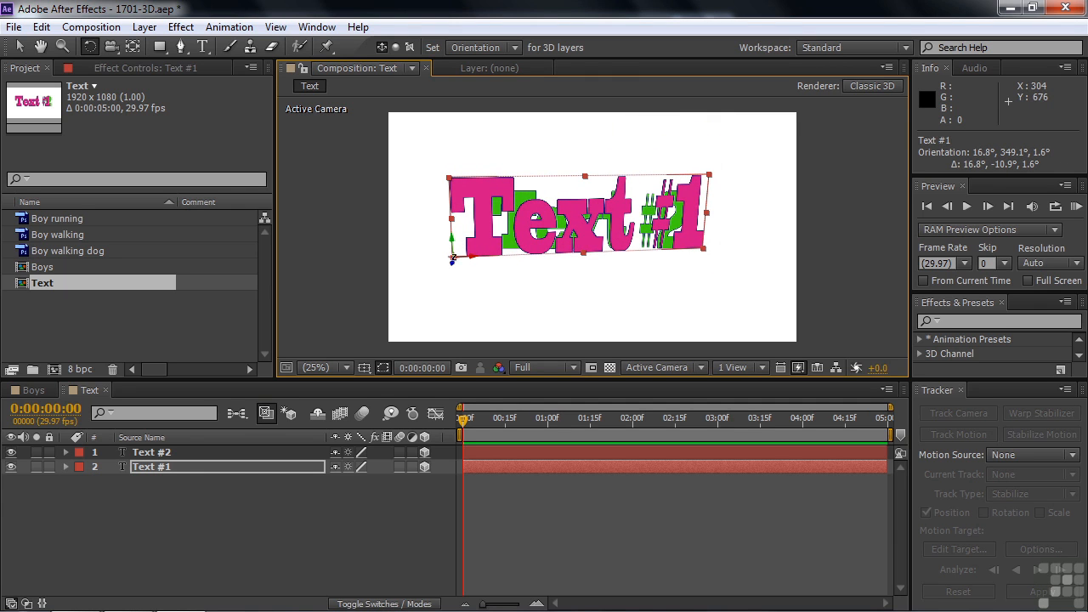
{"action": "mouse_move", "coordinate": [453, 238]}
{"action": "left_mouse_down"}
{"action": "mouse_move", "coordinate": [446, 246]}
{"action": "mouse_move", "coordinate": [466, 245]}
{"action": "mouse_move", "coordinate": [448, 246]}
{"action": "left_mouse_up"}
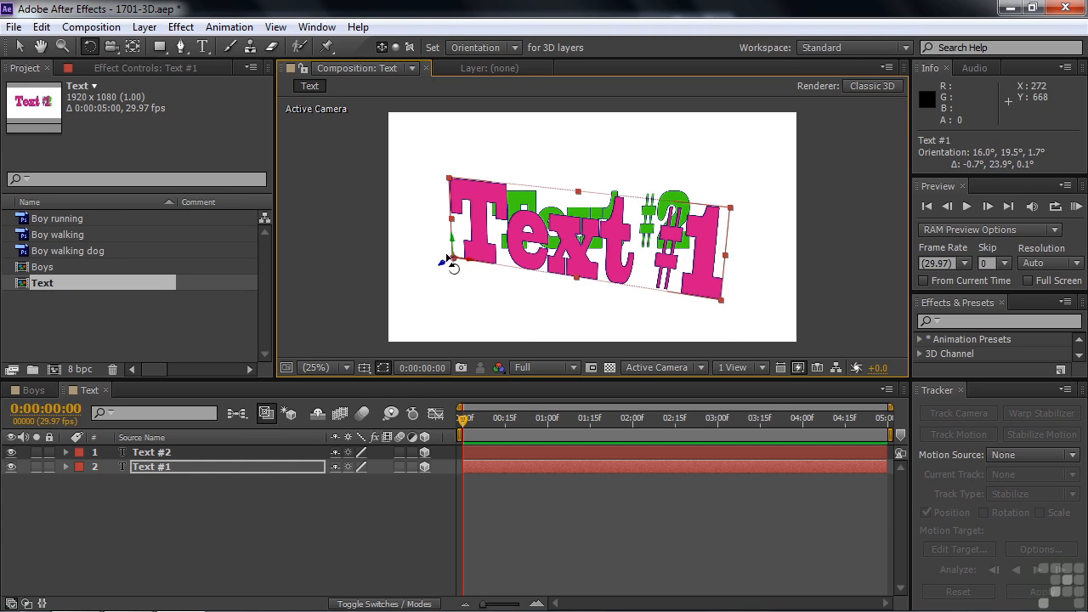
{"action": "left_click", "coordinate": [443, 259]}
{"action": "left_click_drag", "start_coordinate": [443, 261], "coordinate": [463, 251]}
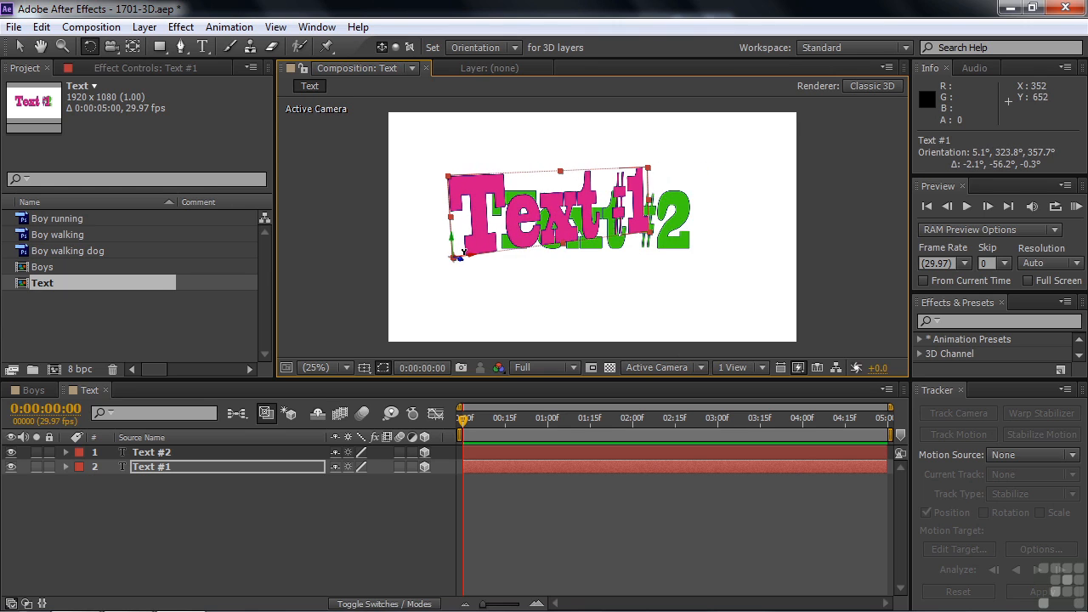
Step: Bring the Text #2 layer forward along its Z axis to a Z position of 456 so it intersects Text #1
{"action": "key", "text": "v"}
{"action": "left_click", "coordinate": [674, 238]}
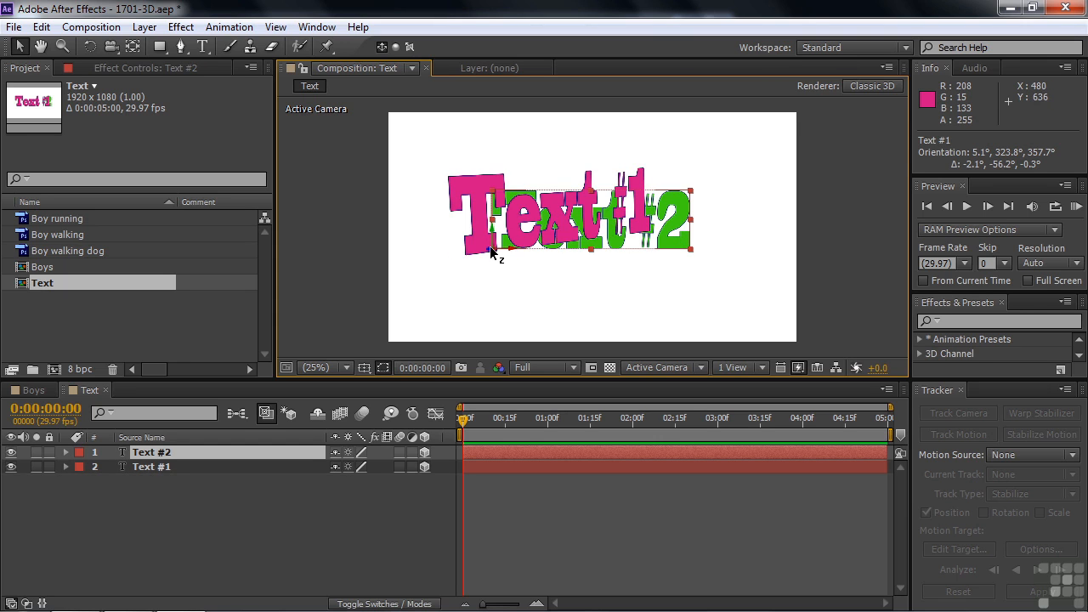
{"action": "left_click_drag", "start_coordinate": [491, 253], "coordinate": [362, 248]}
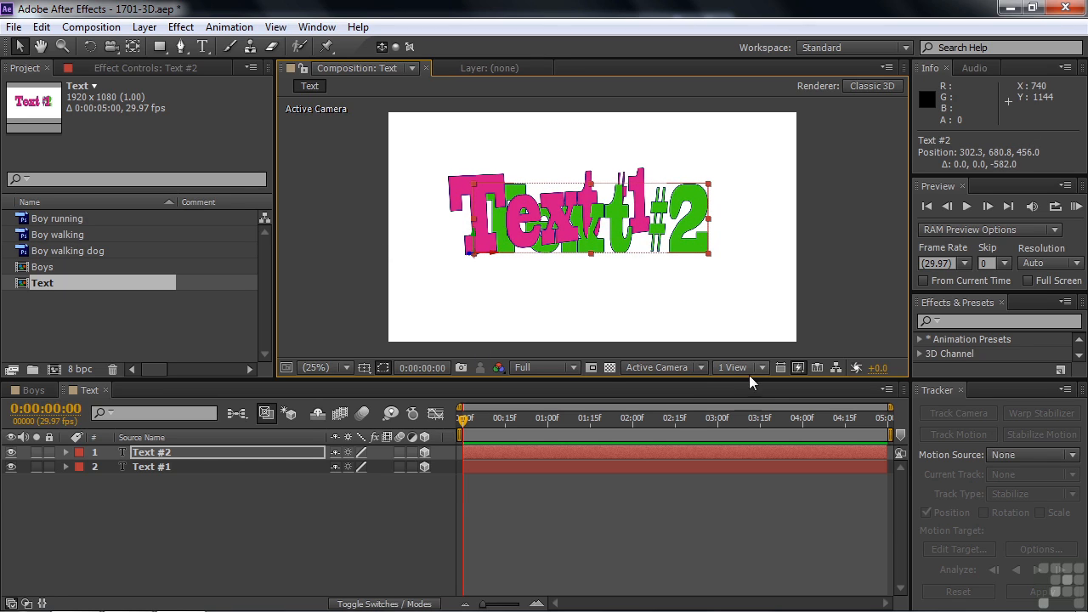
Step: View the two text layers from the Top view and orbit around them in Custom View 1 with the Unified Camera tool
{"action": "left_click", "coordinate": [702, 367]}
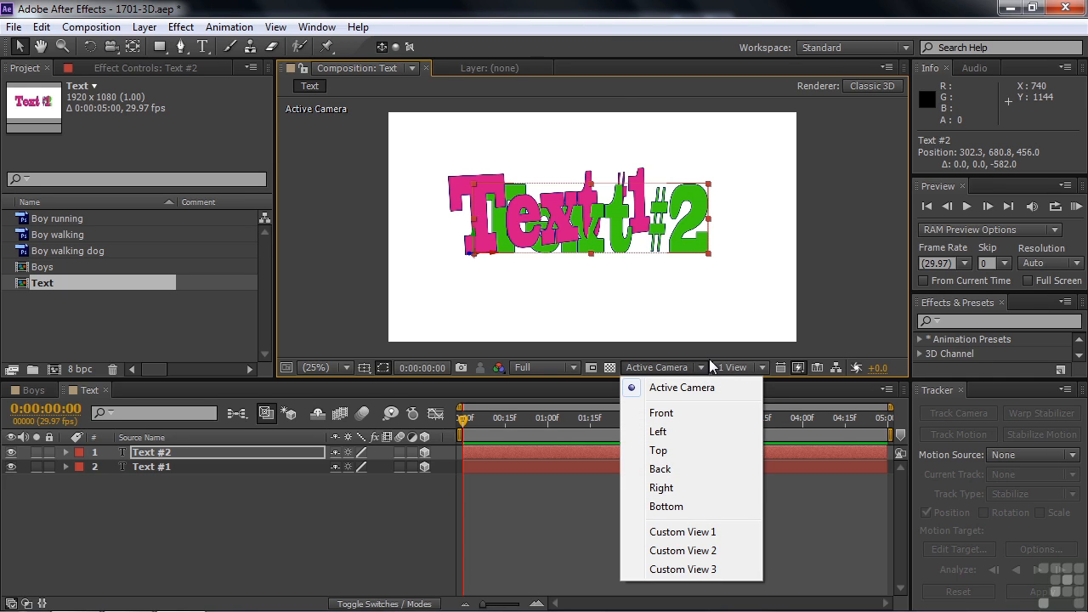
{"action": "left_click", "coordinate": [681, 450]}
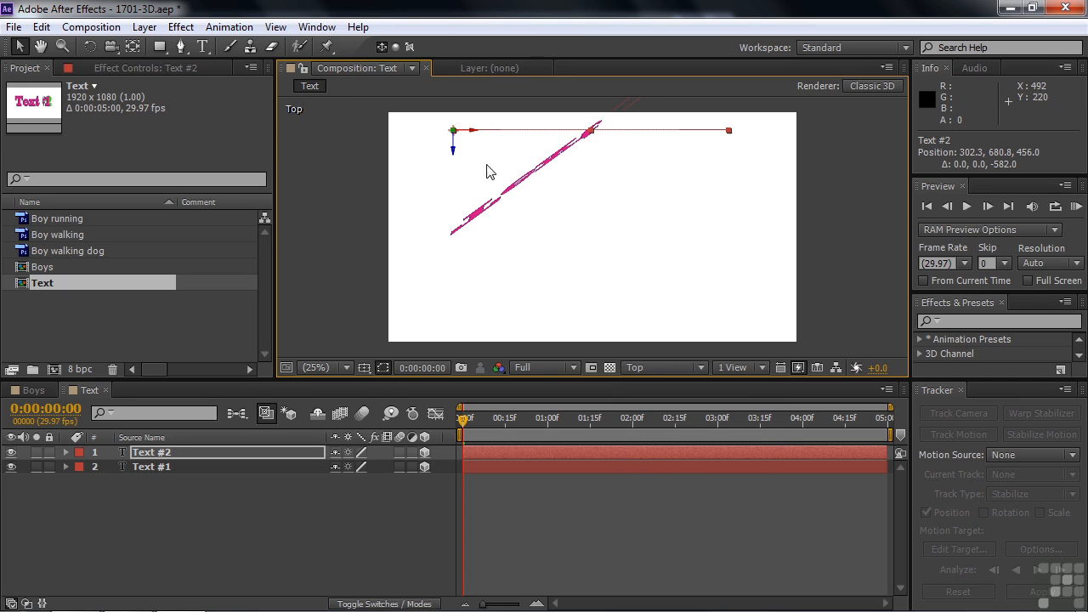
{"action": "left_click", "coordinate": [701, 367]}
{"action": "left_click", "coordinate": [675, 532]}
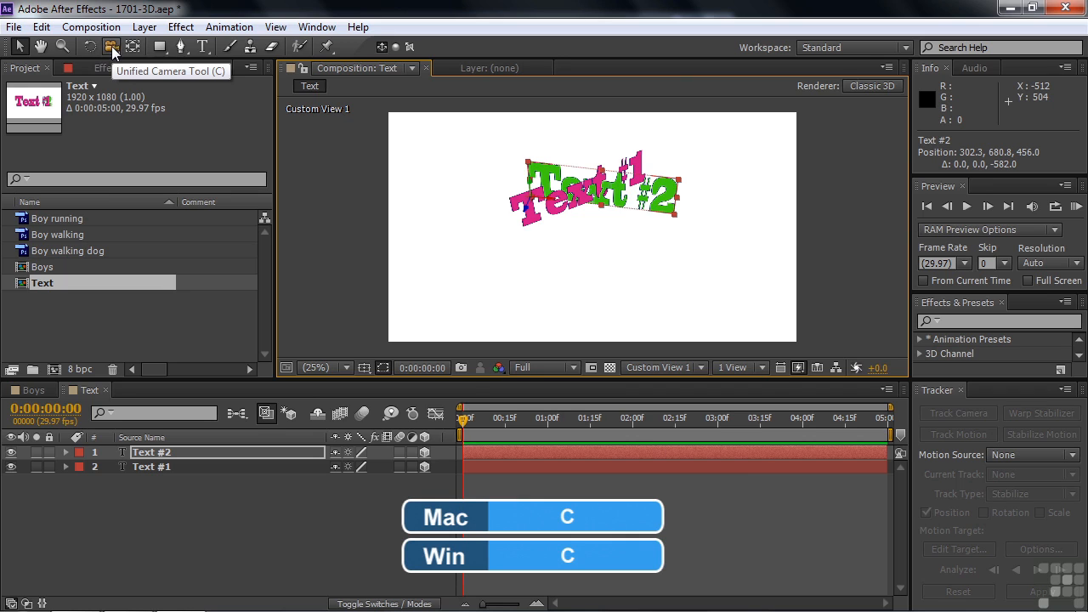
{"action": "left_click_drag", "start_coordinate": [112, 49], "coordinate": [243, 45]}
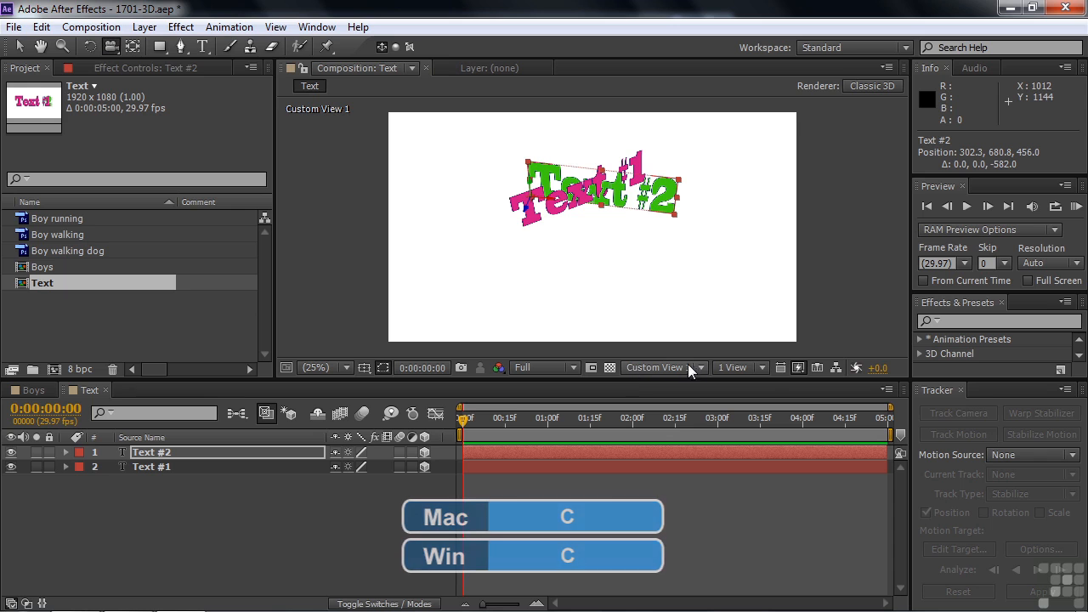
{"action": "left_click_drag", "start_coordinate": [607, 209], "coordinate": [667, 188]}
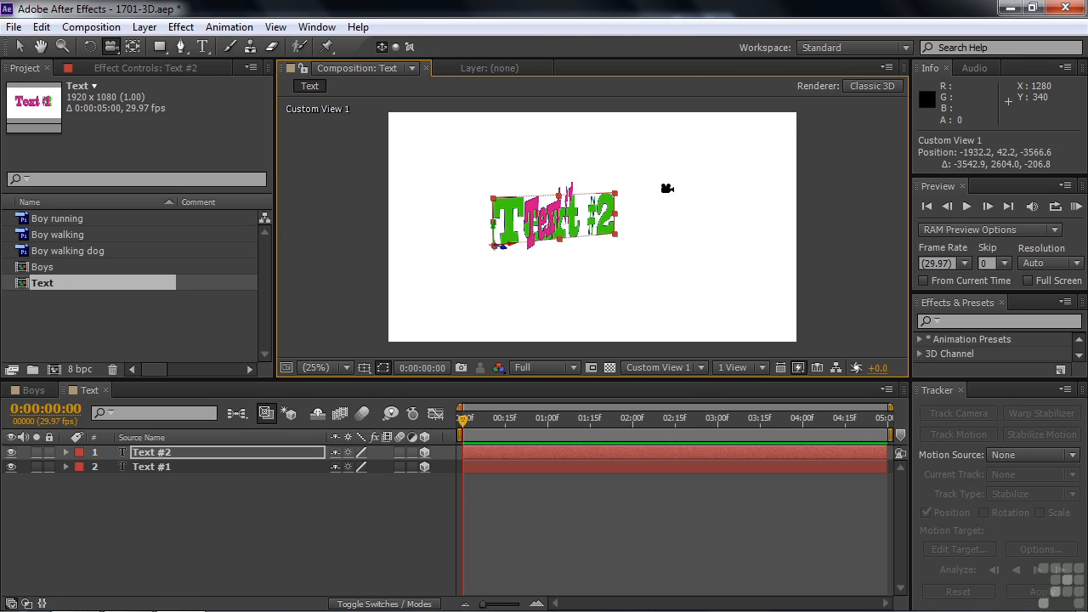
Step: Orbit around the text layers in Custom View 2 and return to Custom View 1 to examine them from another angle
{"action": "left_click", "coordinate": [703, 368]}
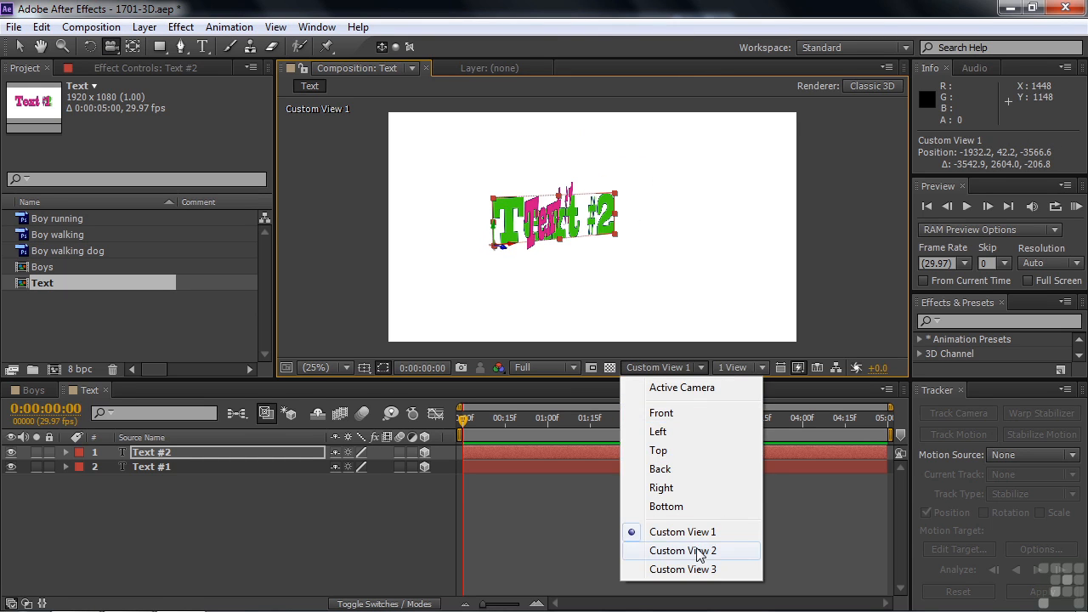
{"action": "left_click", "coordinate": [698, 553]}
{"action": "left_click_drag", "start_coordinate": [663, 183], "coordinate": [537, 181]}
{"action": "left_click", "coordinate": [701, 367]}
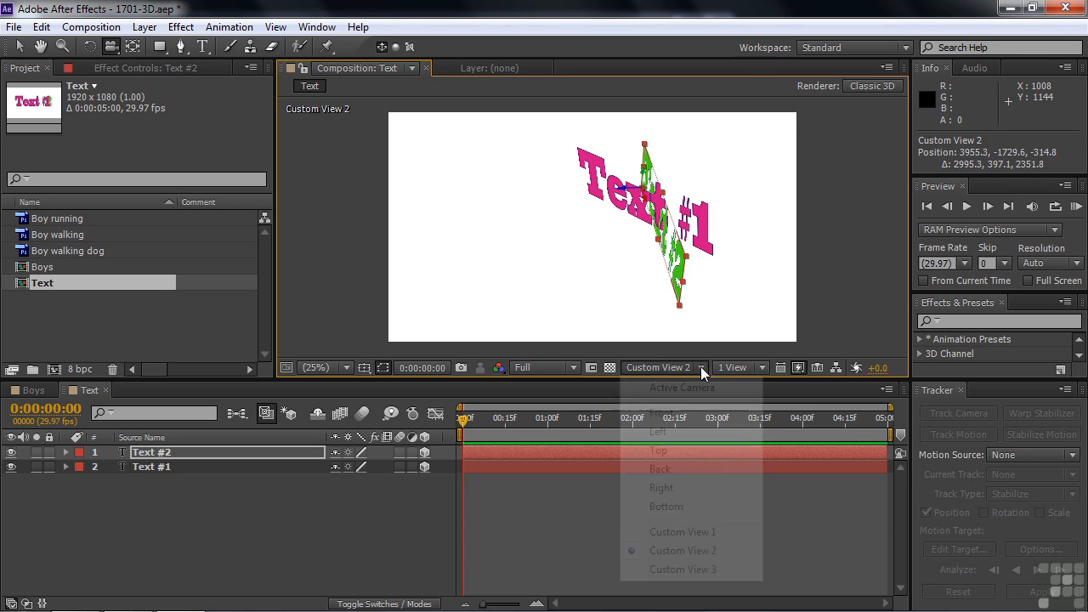
{"action": "left_click", "coordinate": [646, 529]}
{"action": "mouse_move", "coordinate": [539, 232]}
{"action": "left_mouse_down"}
{"action": "mouse_move", "coordinate": [515, 273]}
{"action": "mouse_move", "coordinate": [525, 248]}
{"action": "mouse_move", "coordinate": [537, 270]}
{"action": "mouse_move", "coordinate": [543, 259]}
{"action": "mouse_move", "coordinate": [522, 227]}
{"action": "mouse_move", "coordinate": [525, 243]}
{"action": "left_mouse_up"}
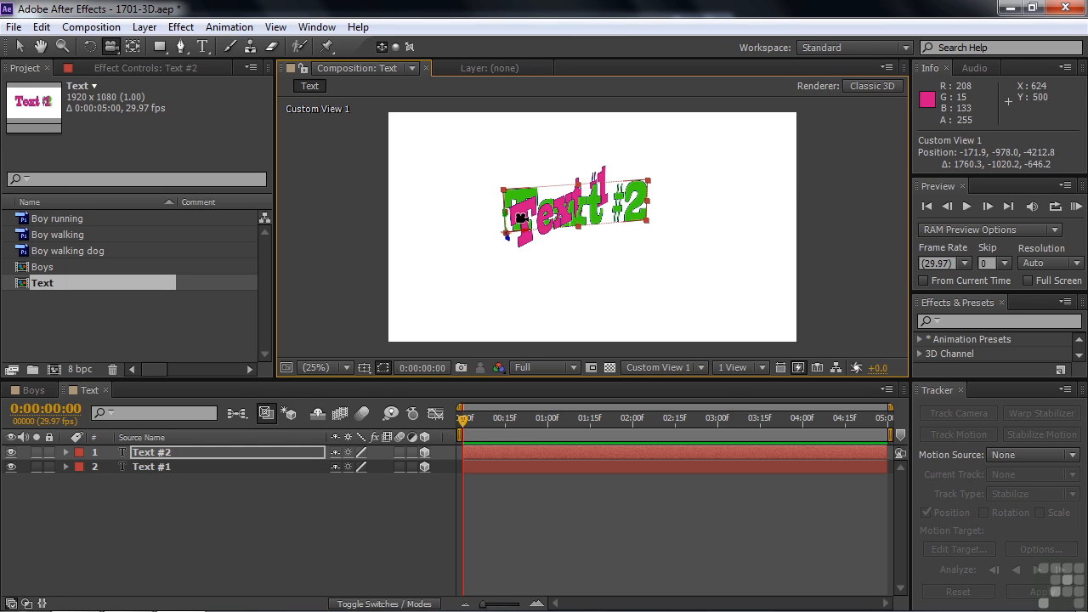
Step: Compare the Active Camera view of the text layers with Custom View 1
{"action": "left_click", "coordinate": [709, 370]}
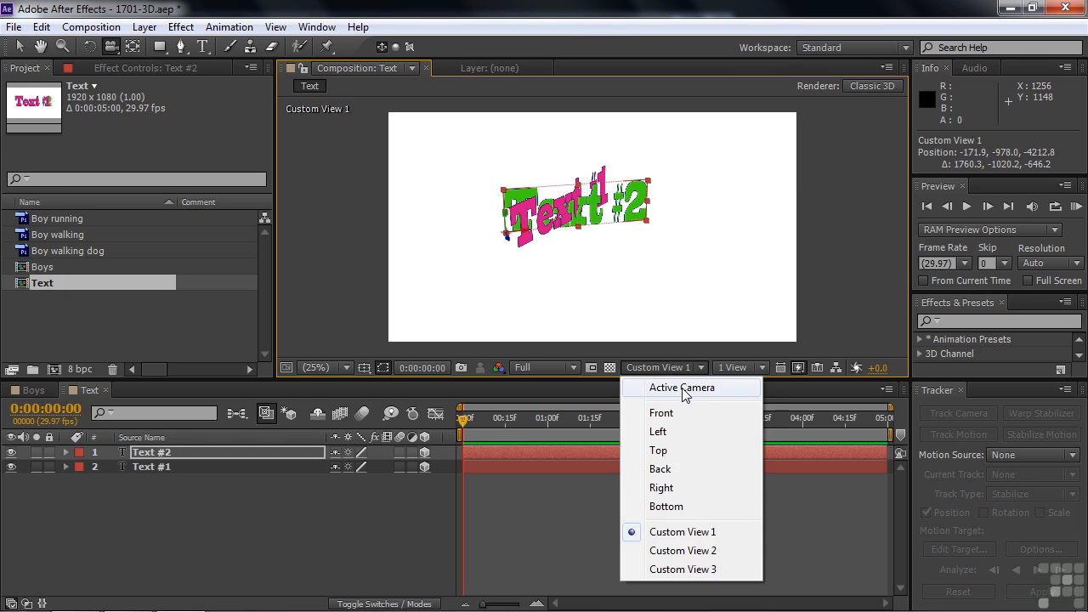
{"action": "left_click", "coordinate": [761, 387]}
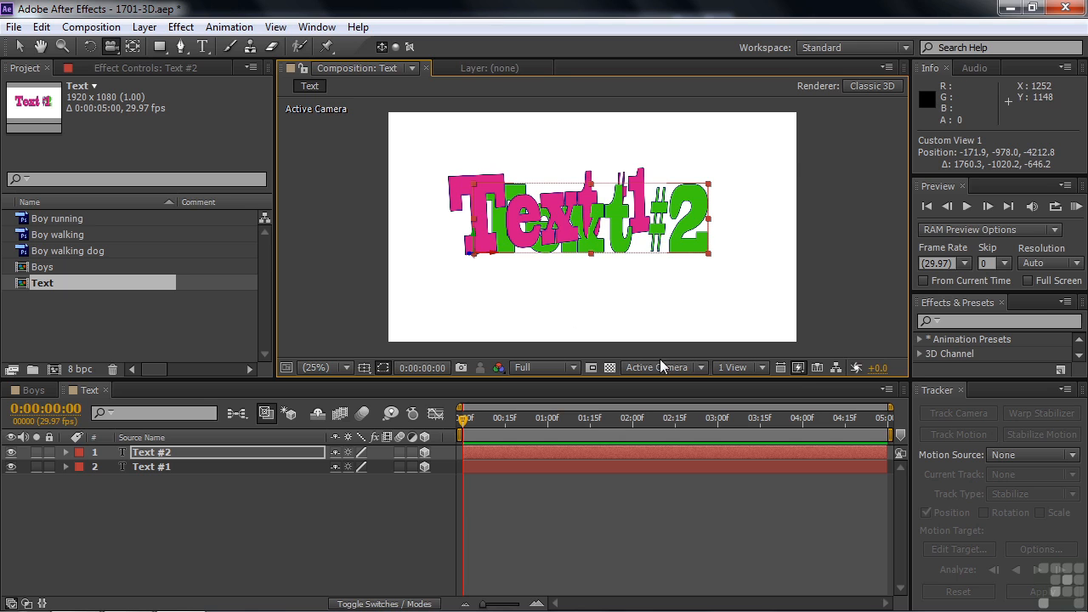
{"action": "left_click", "coordinate": [699, 367]}
{"action": "left_click", "coordinate": [699, 536]}
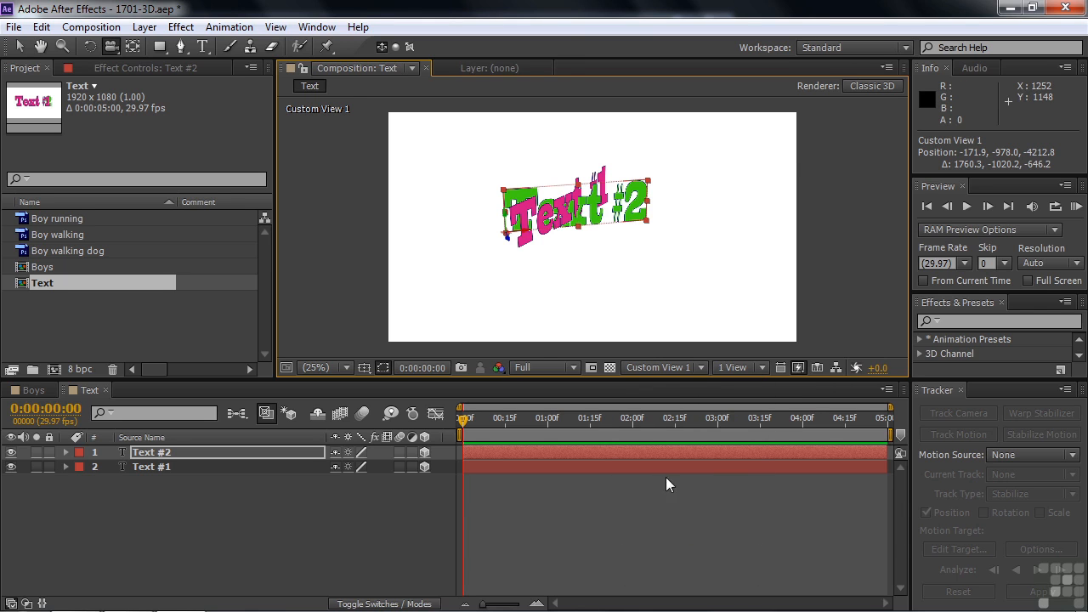
Step: Shift the Text #2 layer along its Z axis while viewing the scene from above in Custom View 1
{"action": "left_click_drag", "start_coordinate": [588, 232], "coordinate": [595, 274]}
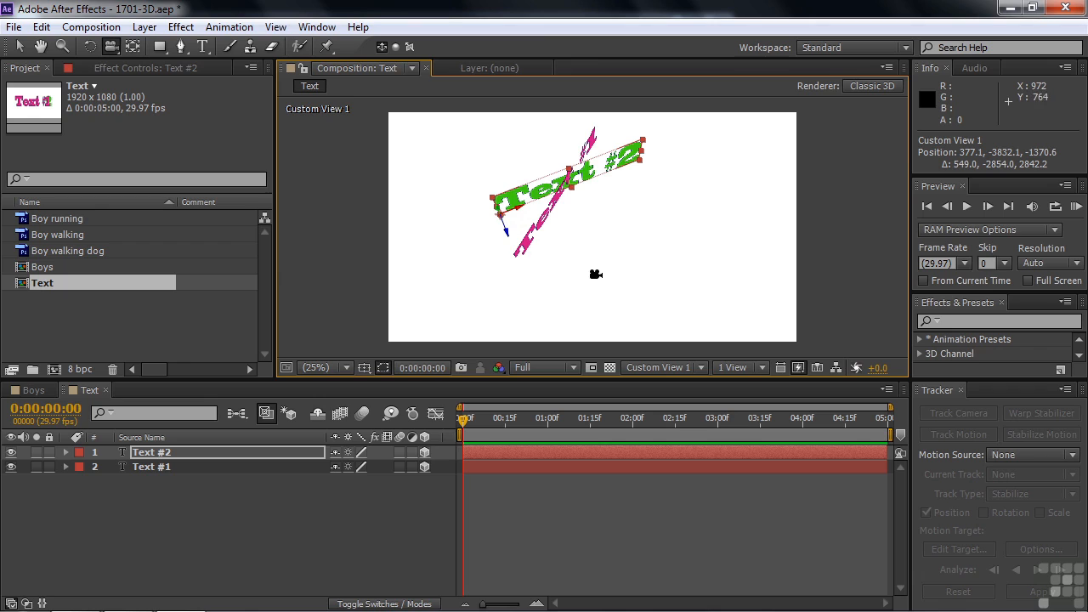
{"action": "key", "text": "v"}
{"action": "left_click_drag", "start_coordinate": [504, 234], "coordinate": [527, 231]}
Step: Move the Text #1 layer along its own Z axis to a position of about 335.9, 684.8, -45.7 in Custom View 1
{"action": "key", "text": "c"}
{"action": "left_click_drag", "start_coordinate": [655, 236], "coordinate": [564, 194]}
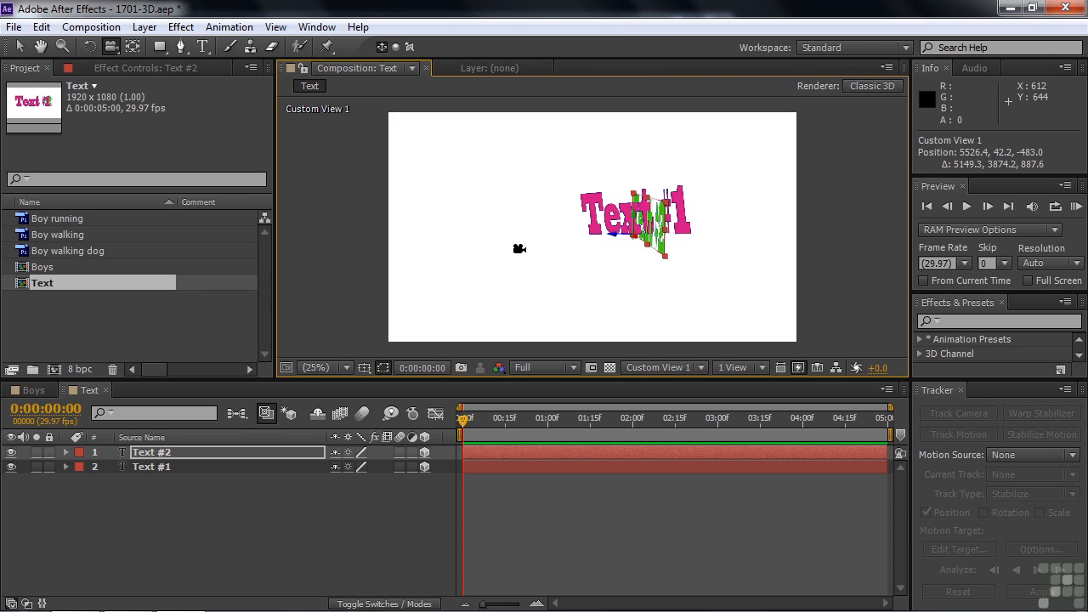
{"action": "key", "text": "v"}
{"action": "left_click_drag", "start_coordinate": [610, 231], "coordinate": [544, 242]}
{"action": "left_click", "coordinate": [602, 231]}
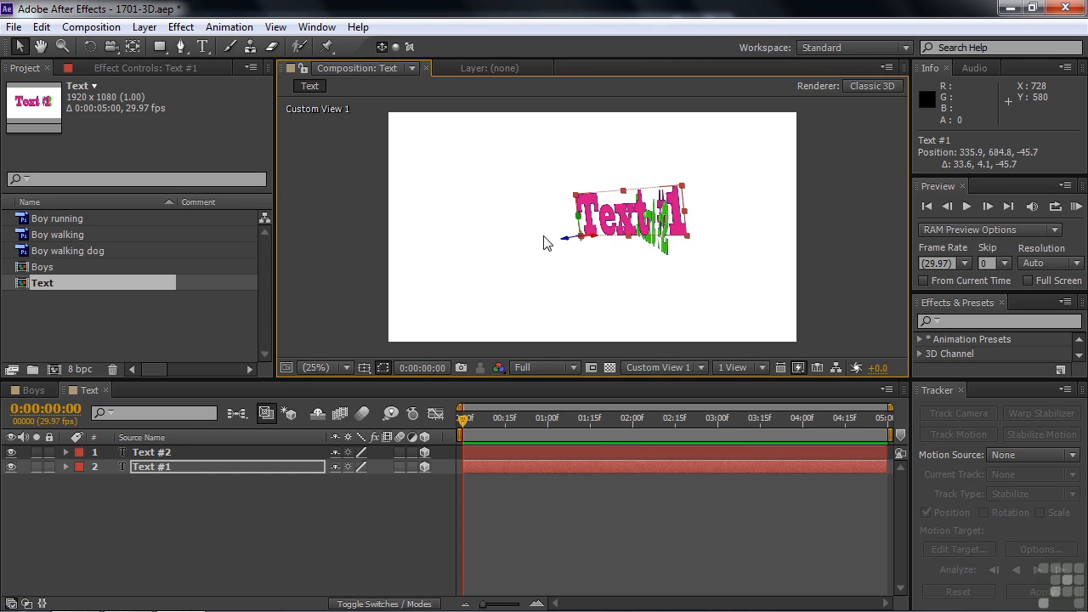